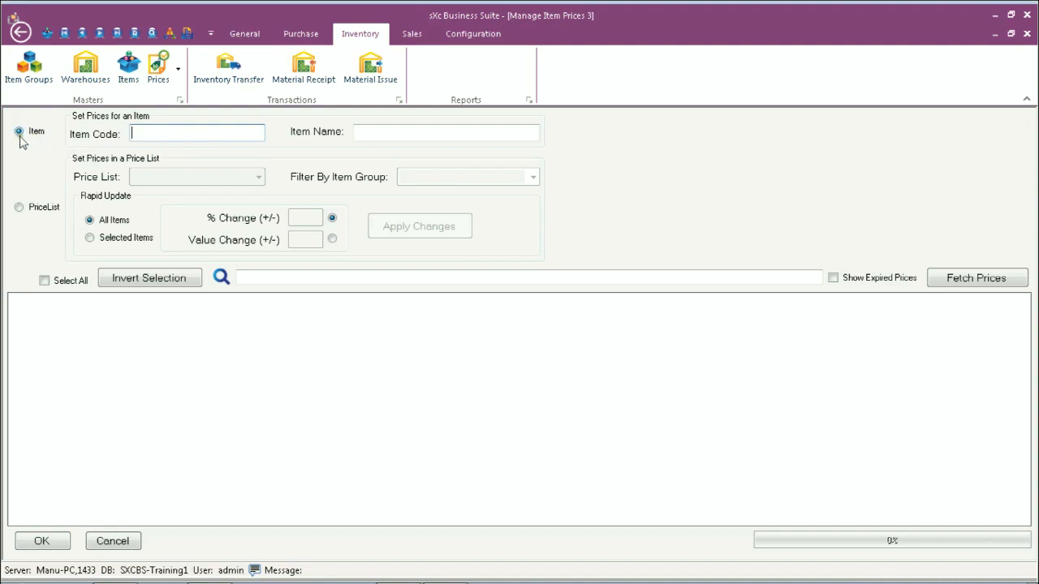
- Choose item FLNOVA101 (Ladies Nova 101) for item-wise pricing and fetch its prices
click(20, 209)
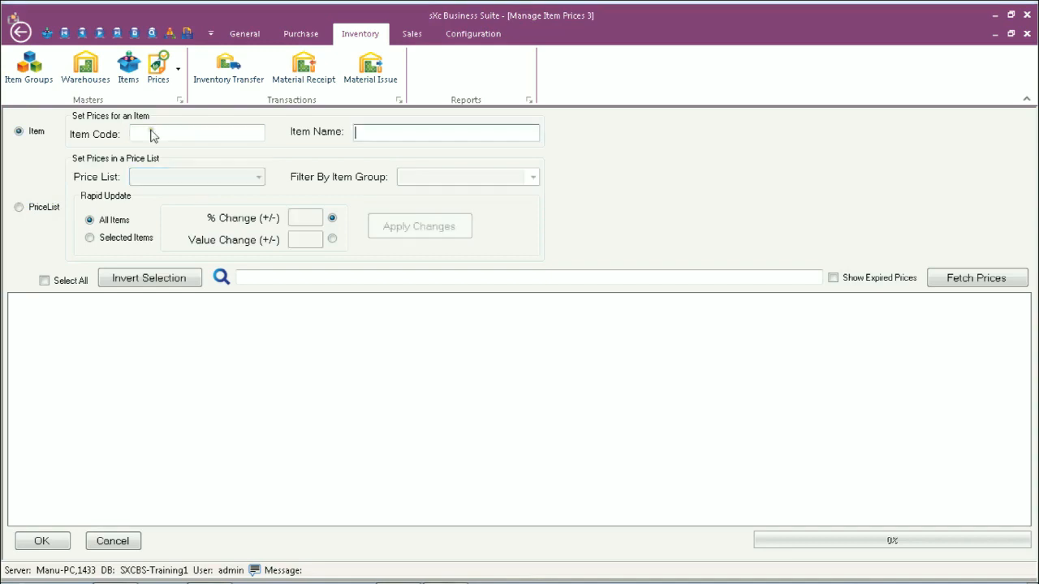
click(151, 131)
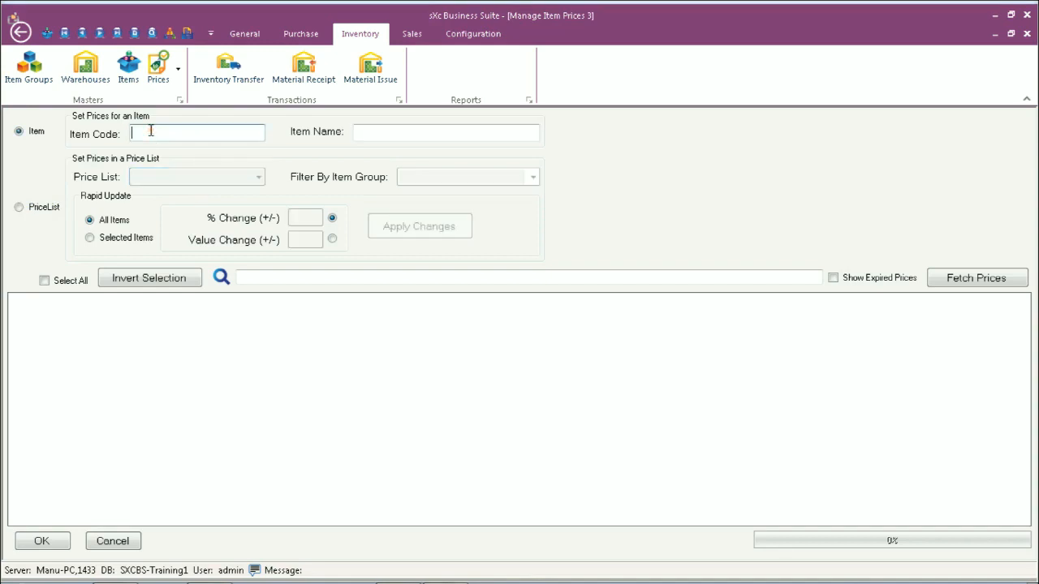
key(Tab)
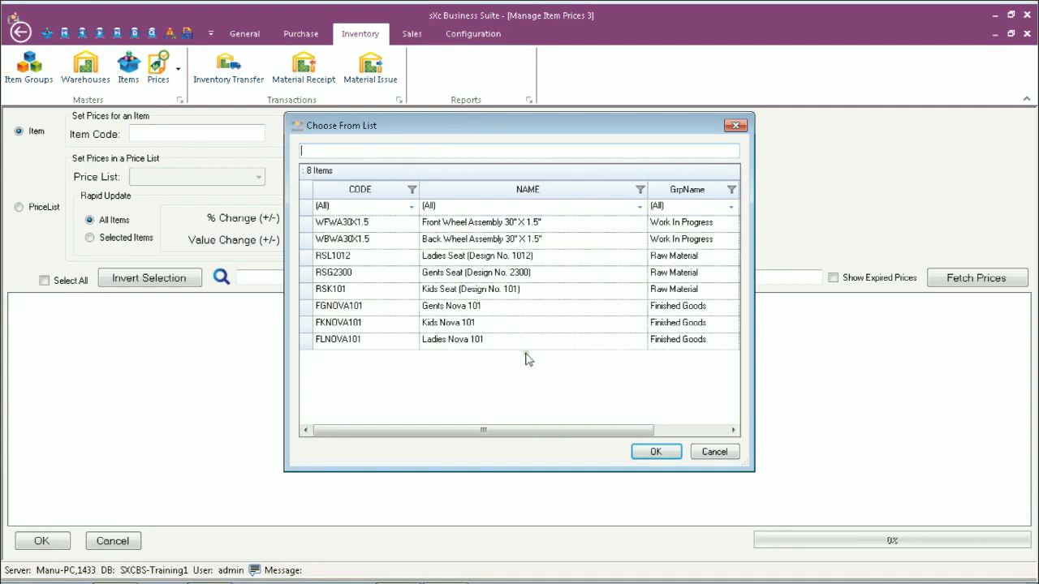
double_click(477, 340)
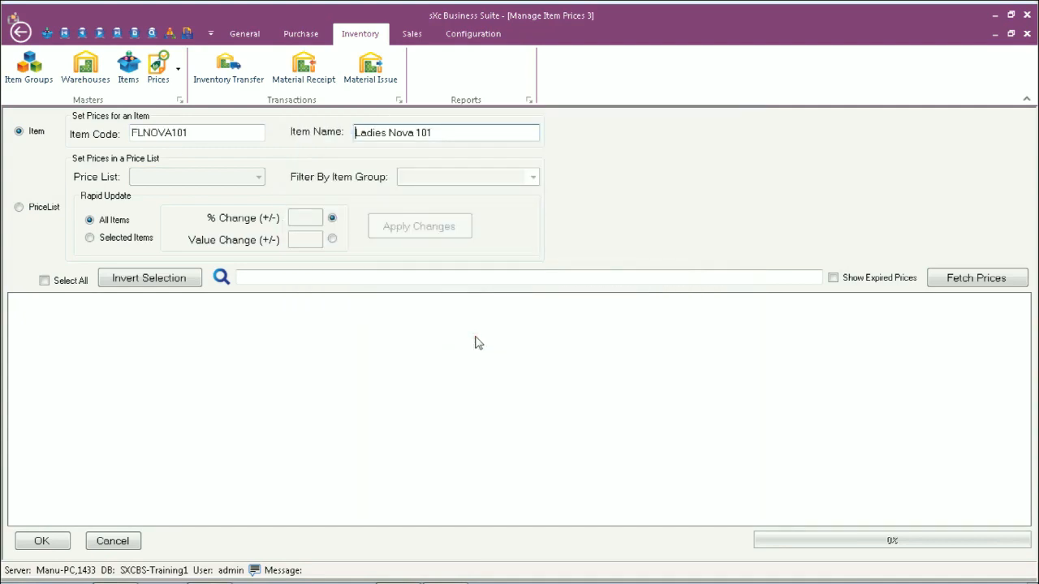
click(980, 278)
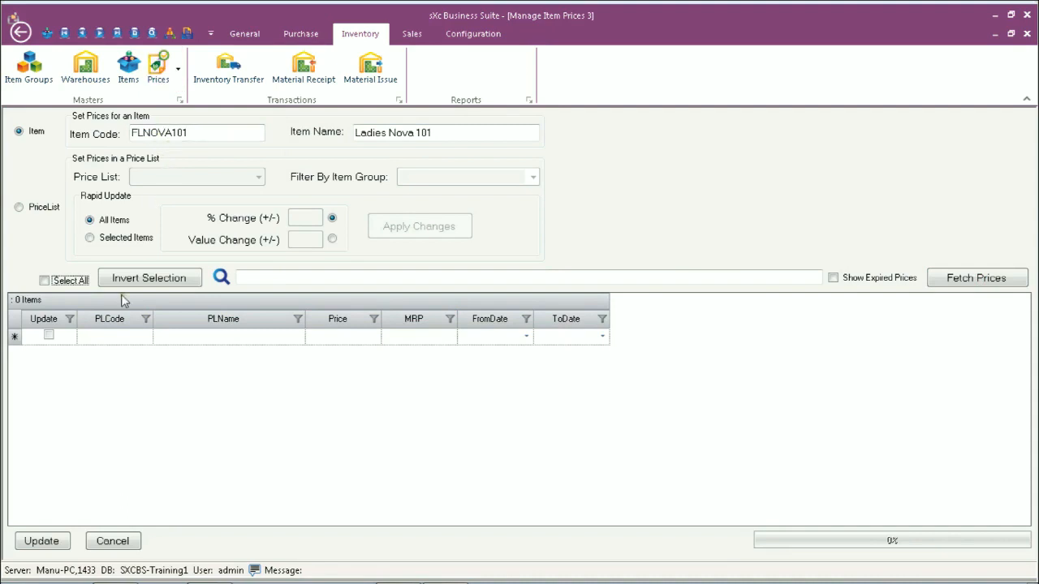
- Add a price row for the Ladies Cycles price list with a price of 4000 and an MRP of 5000
click(121, 336)
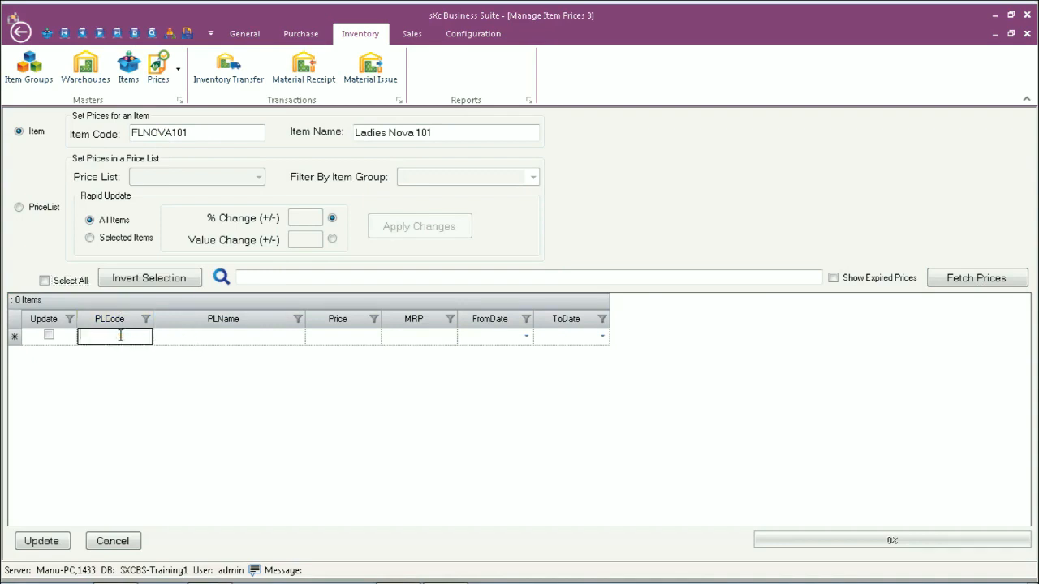
key(Tab)
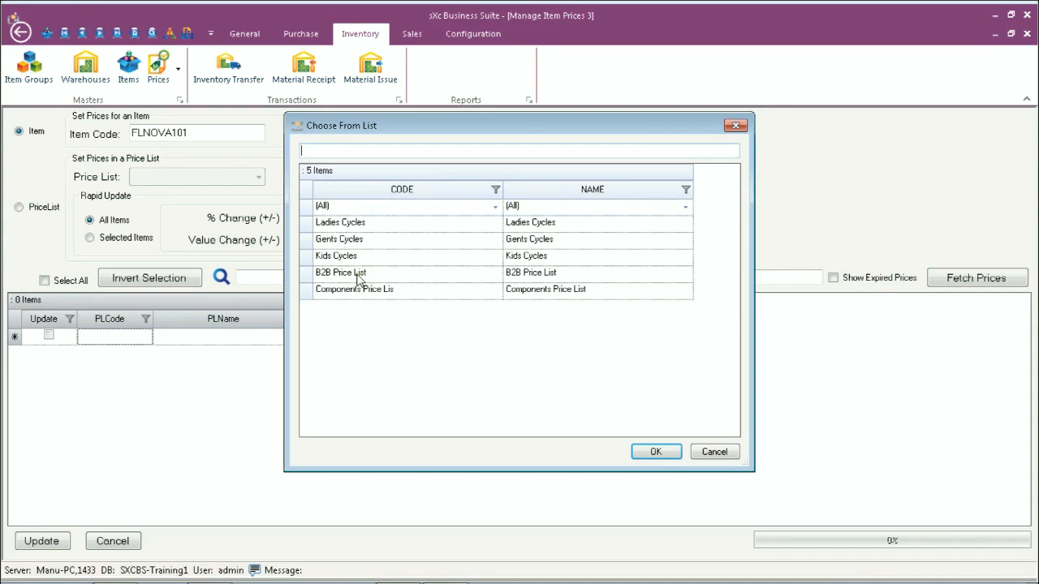
drag(396, 131, 369, 218)
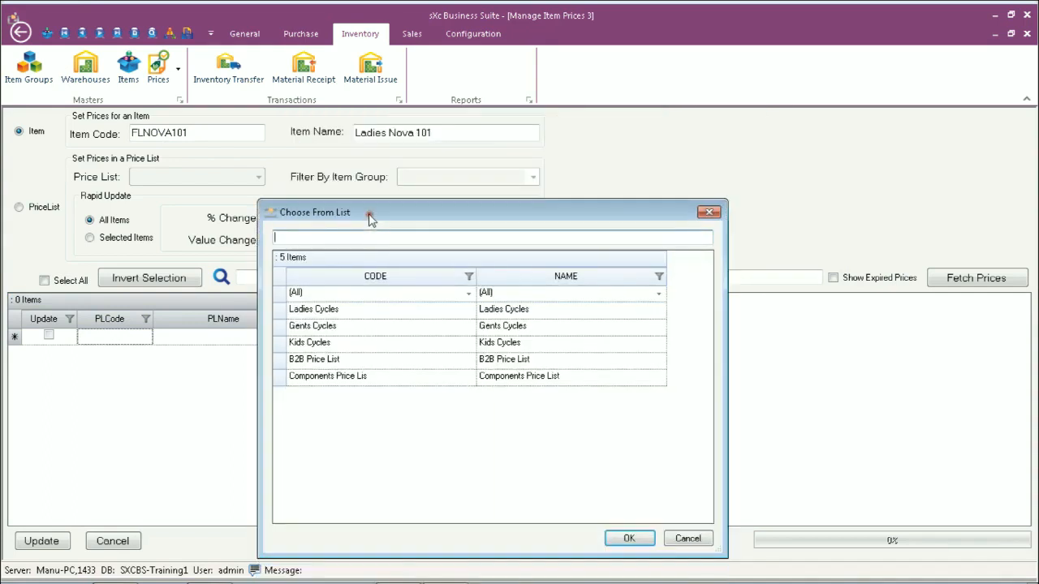
double_click(335, 311)
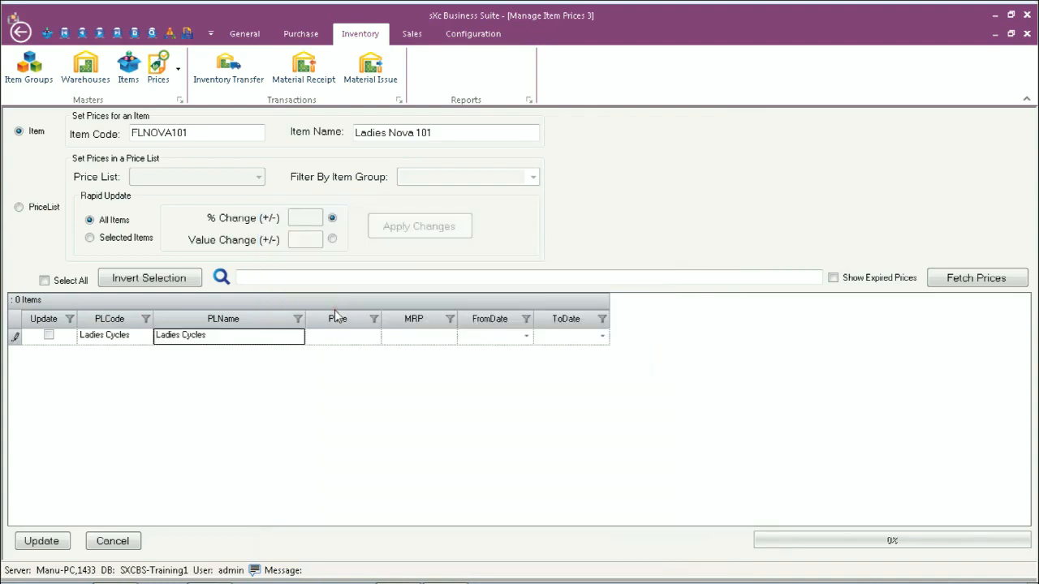
key(Tab)
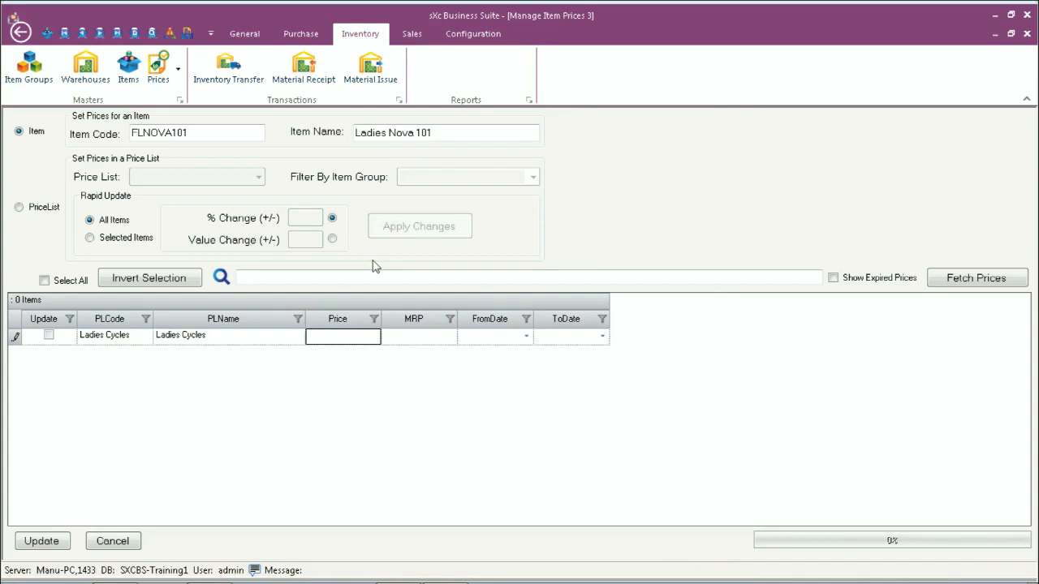
key(Tab)
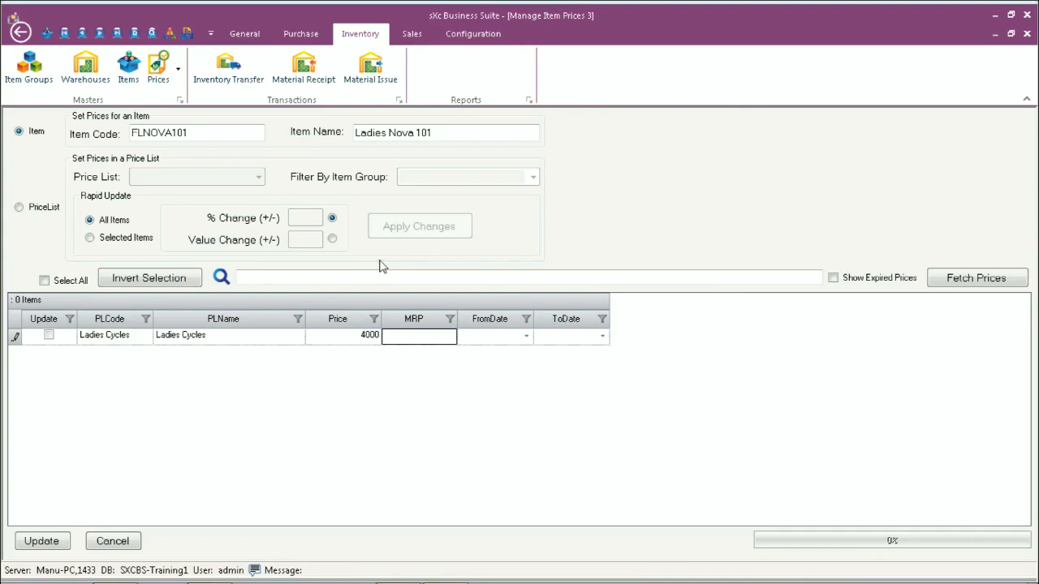
key(Tab)
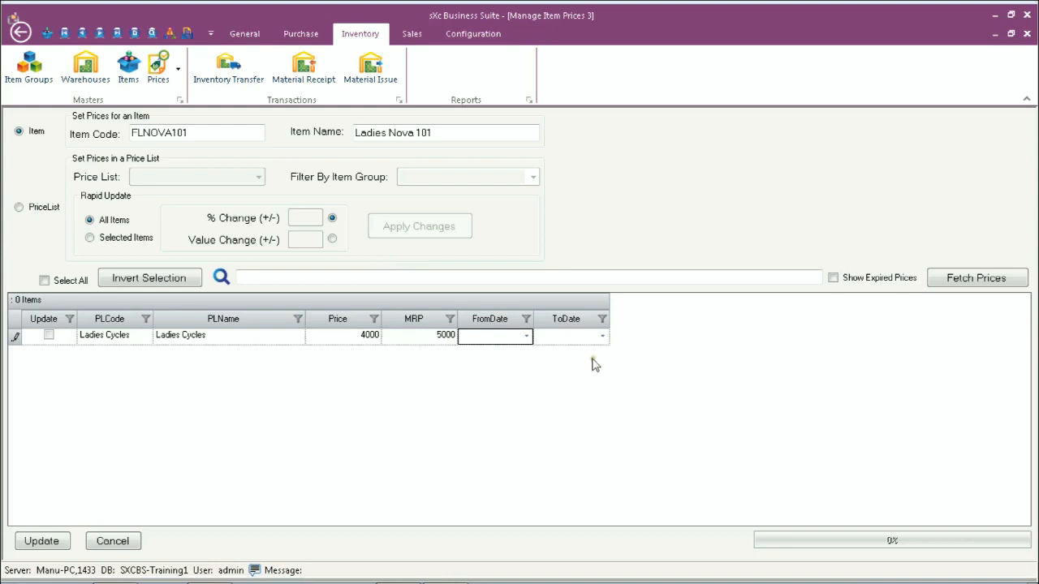
- Set the Ladies Cycles row's validity from 01 Apr 2019 to 31 Mar 2020 and commit the row
click(528, 336)
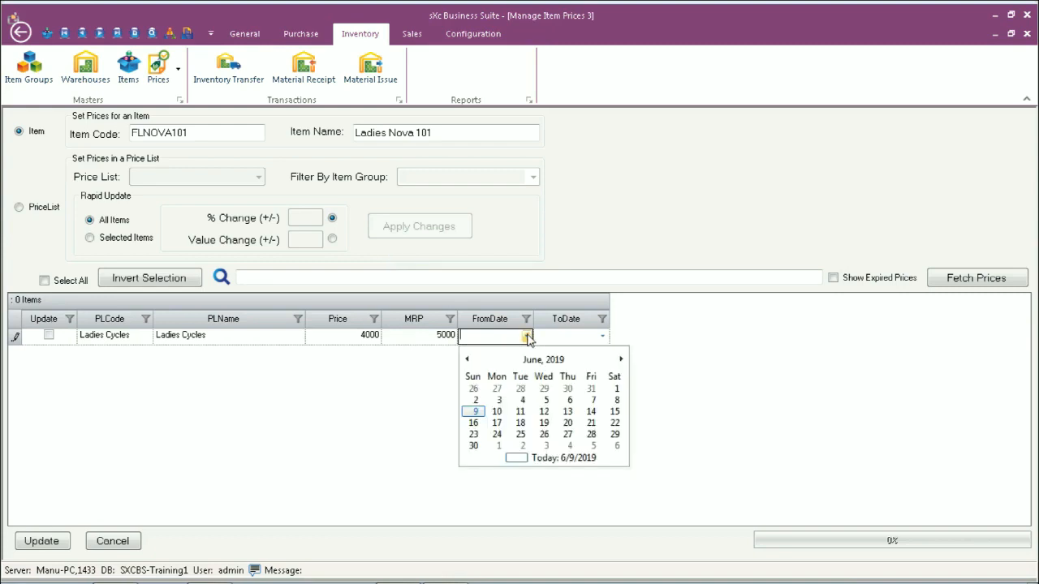
click(468, 360)
click(468, 361)
click(497, 389)
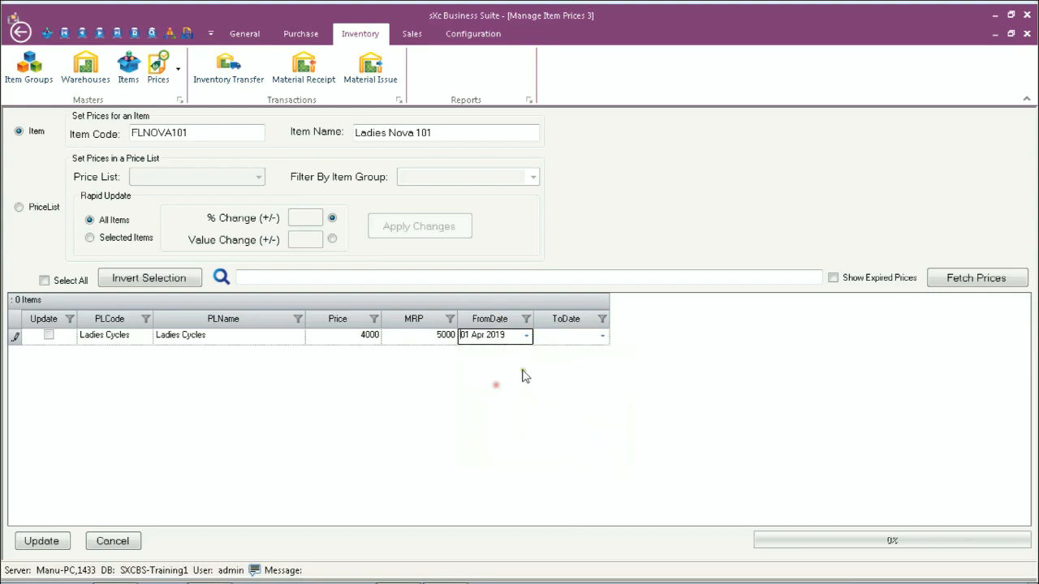
click(602, 336)
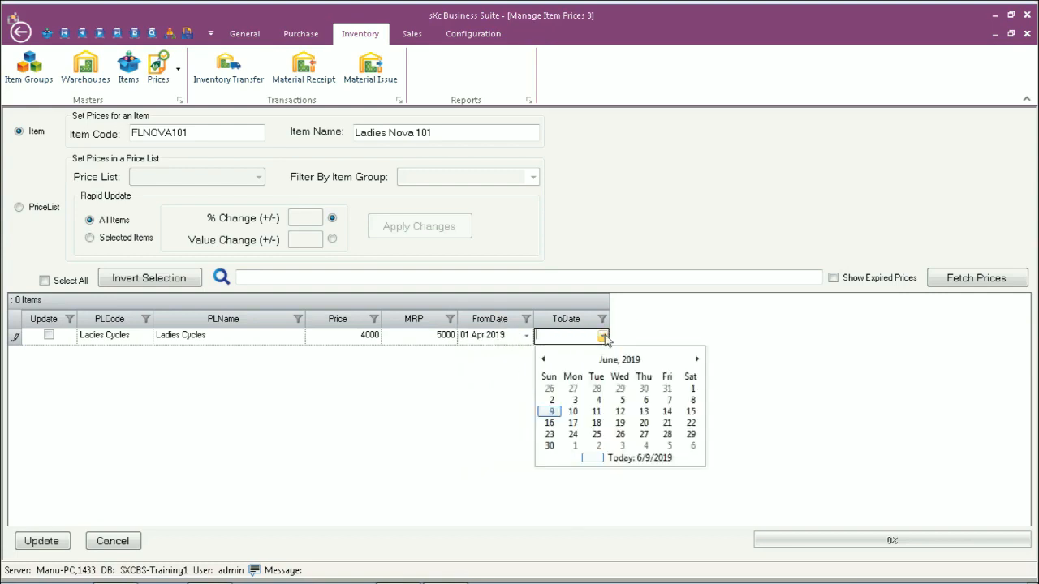
click(543, 358)
click(543, 359)
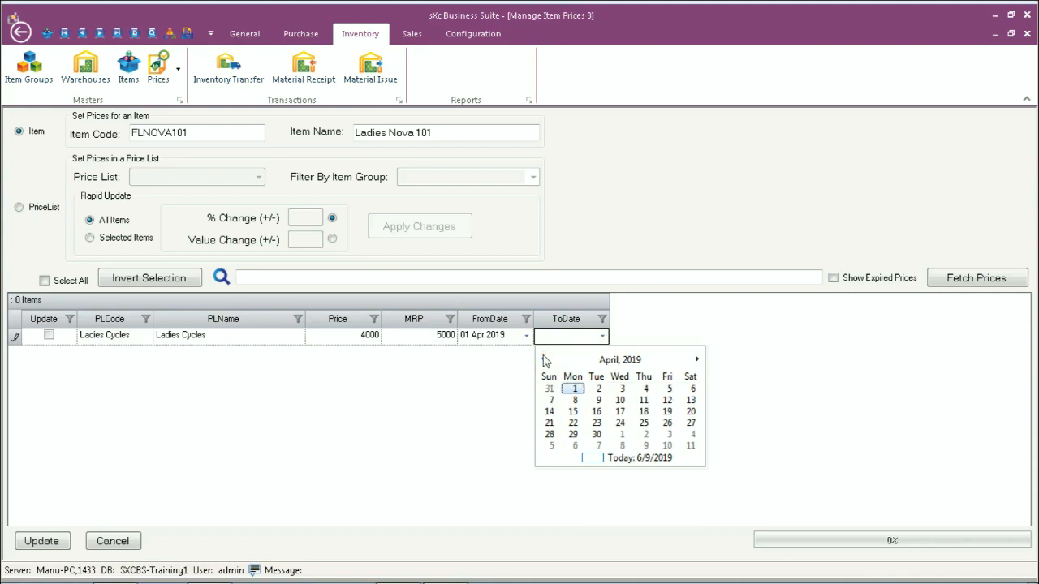
click(549, 389)
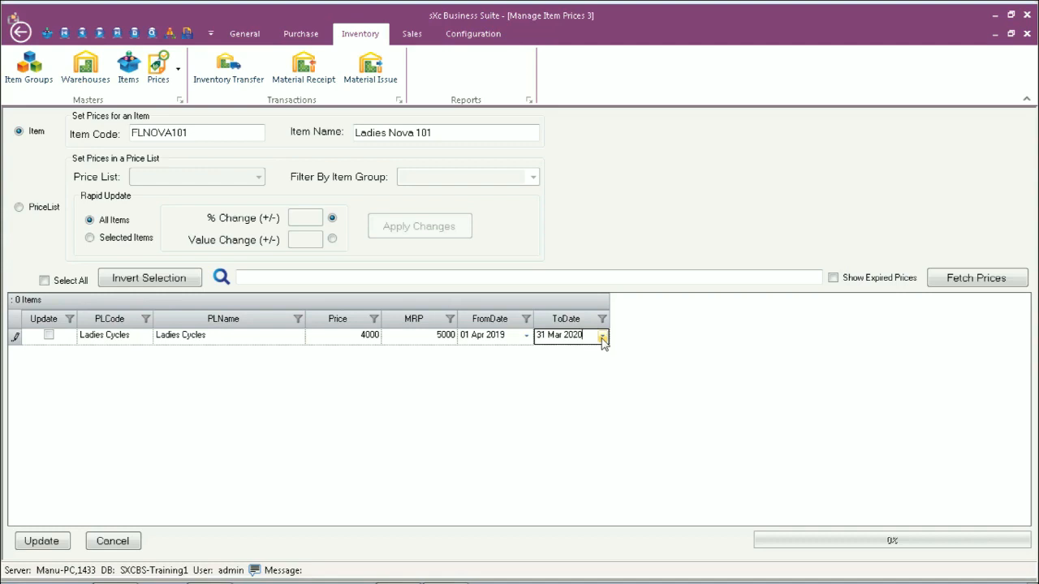
key(Return)
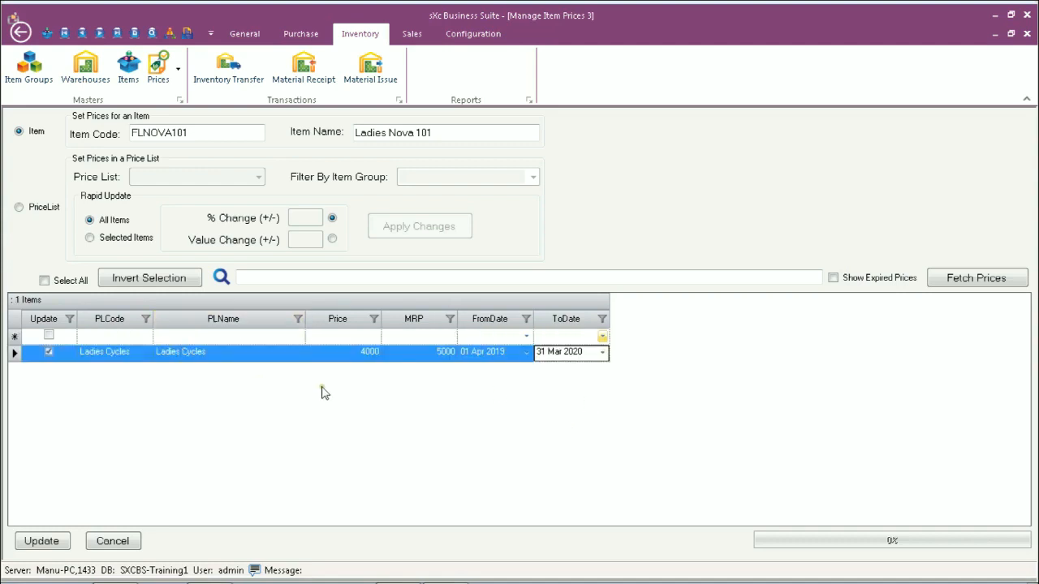
- Save the Ladies Nova 101 price entry with an update
click(339, 354)
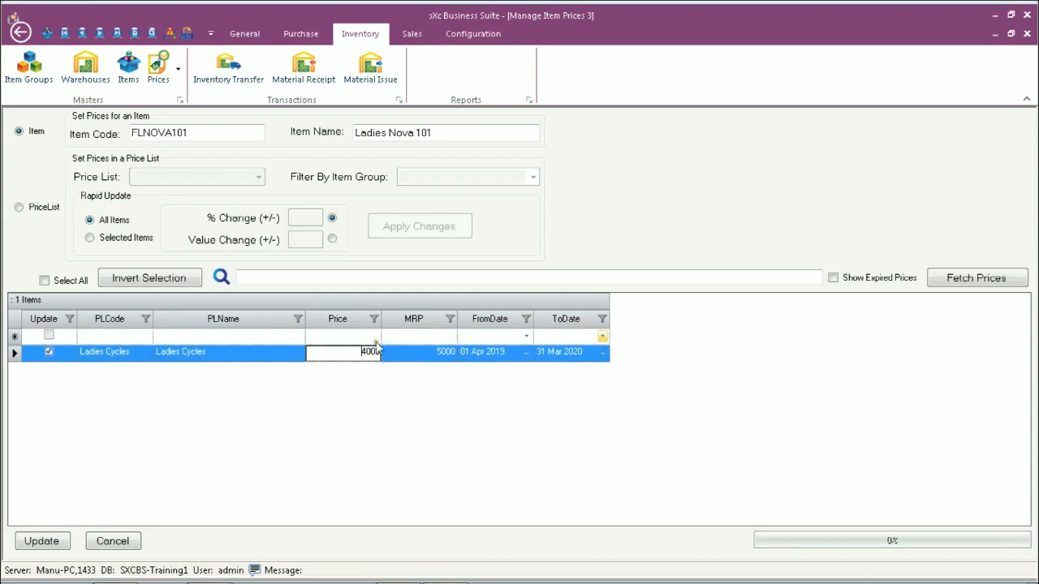
click(119, 336)
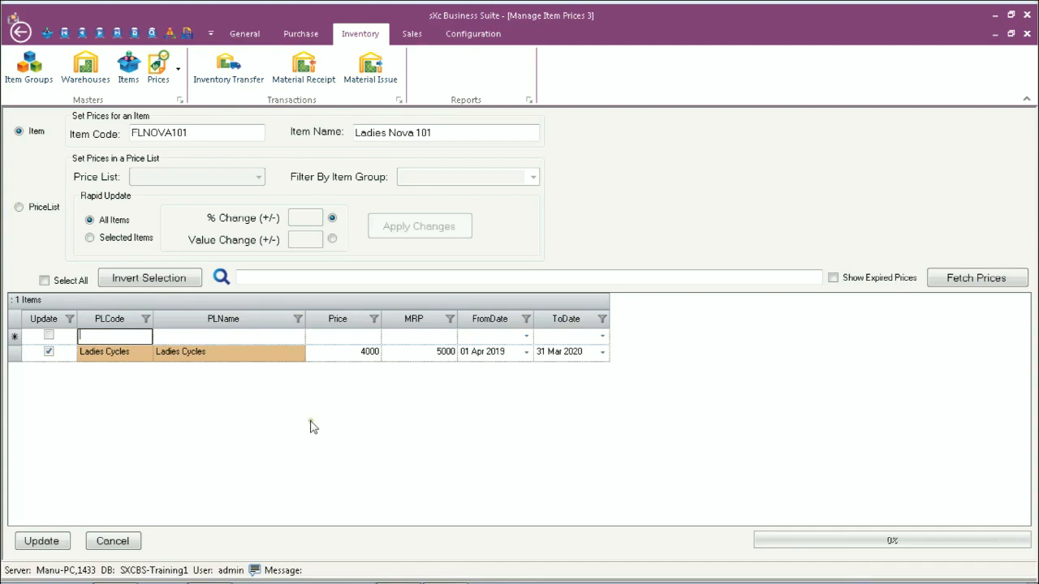
click(39, 541)
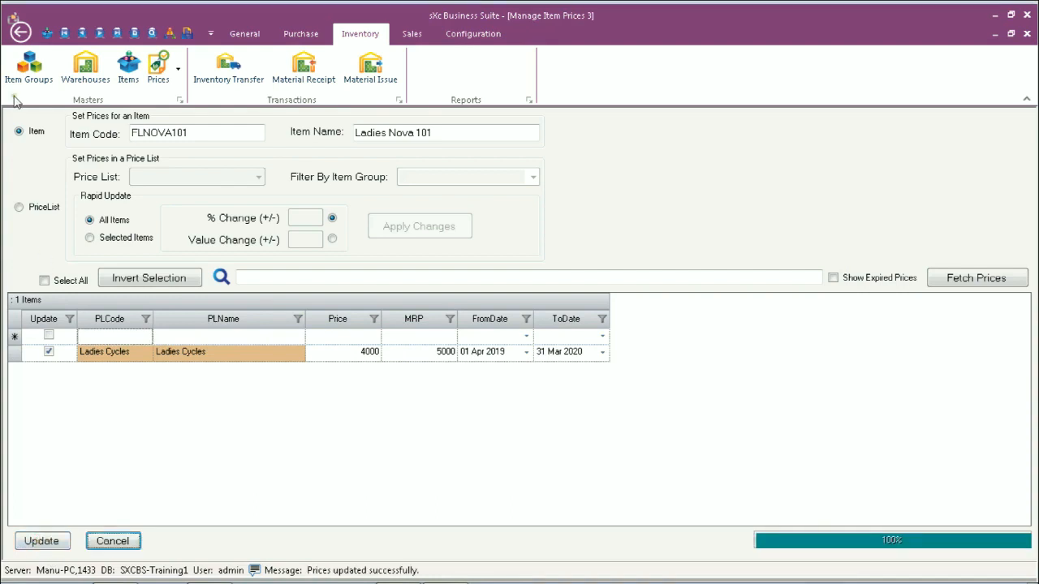
- Switch to pricing by price list, choose Ladies Cycles and fetch its prices
click(20, 208)
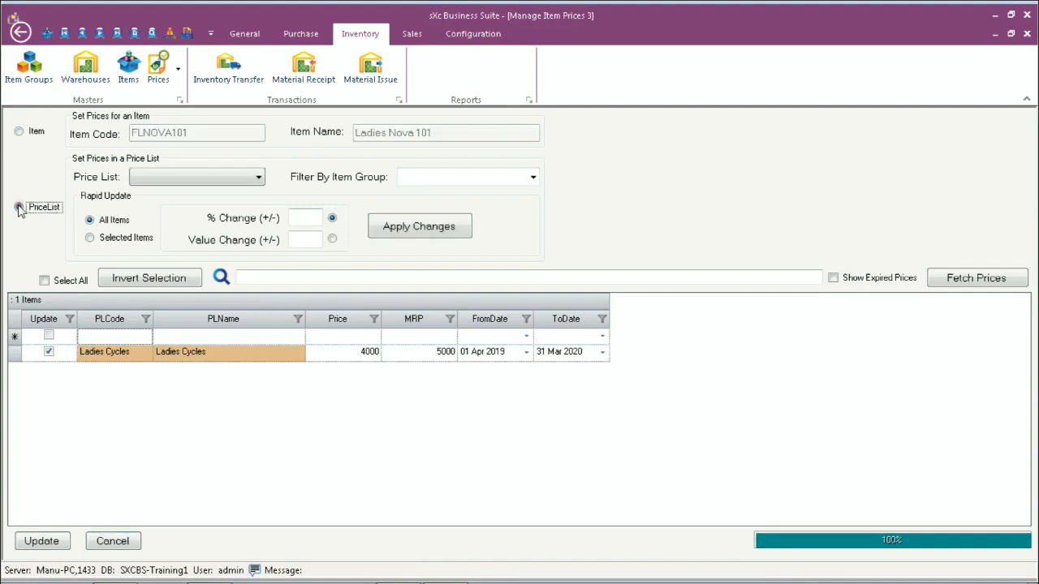
click(165, 178)
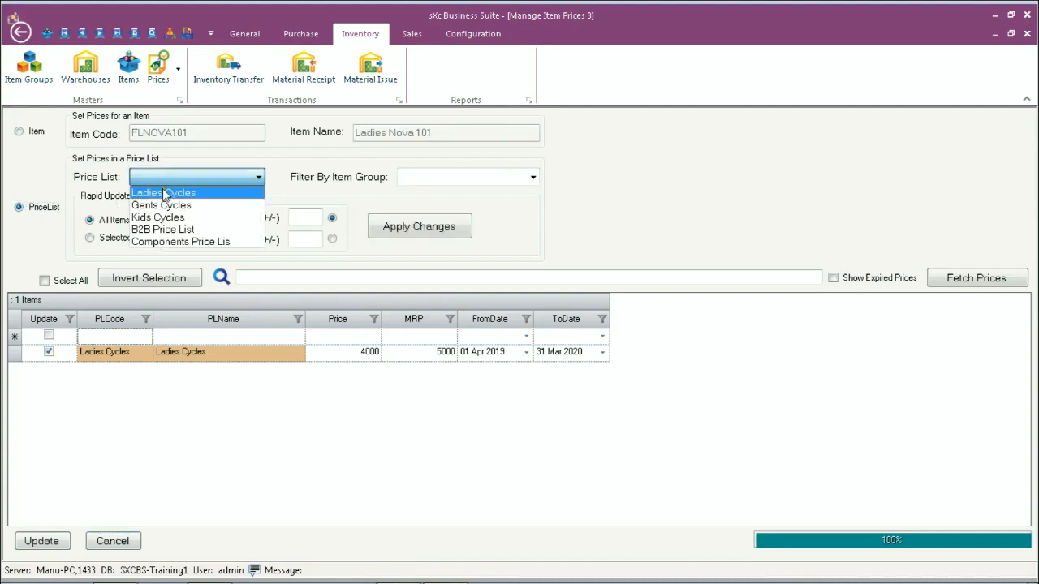
click(165, 193)
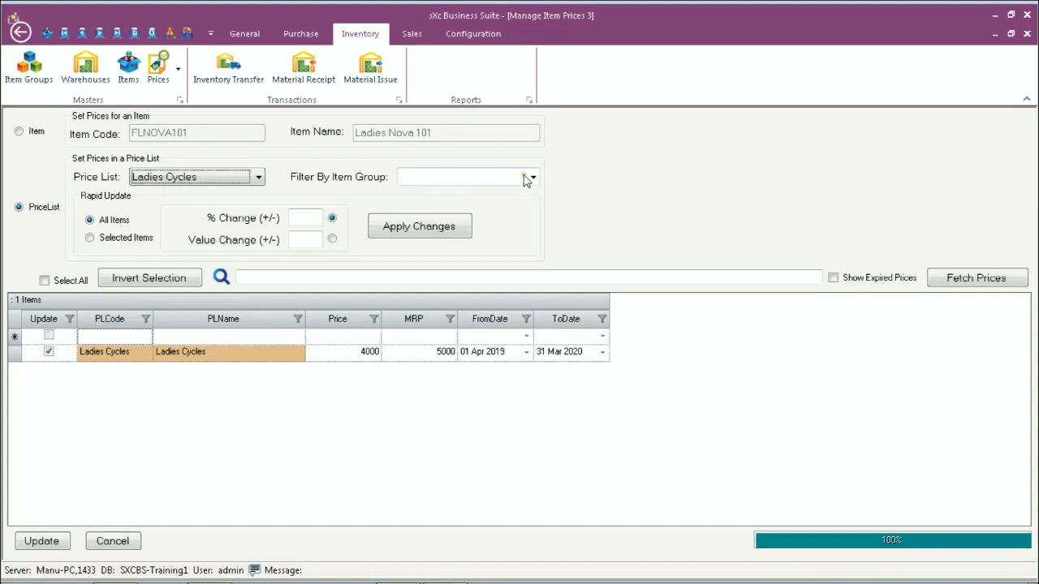
click(964, 278)
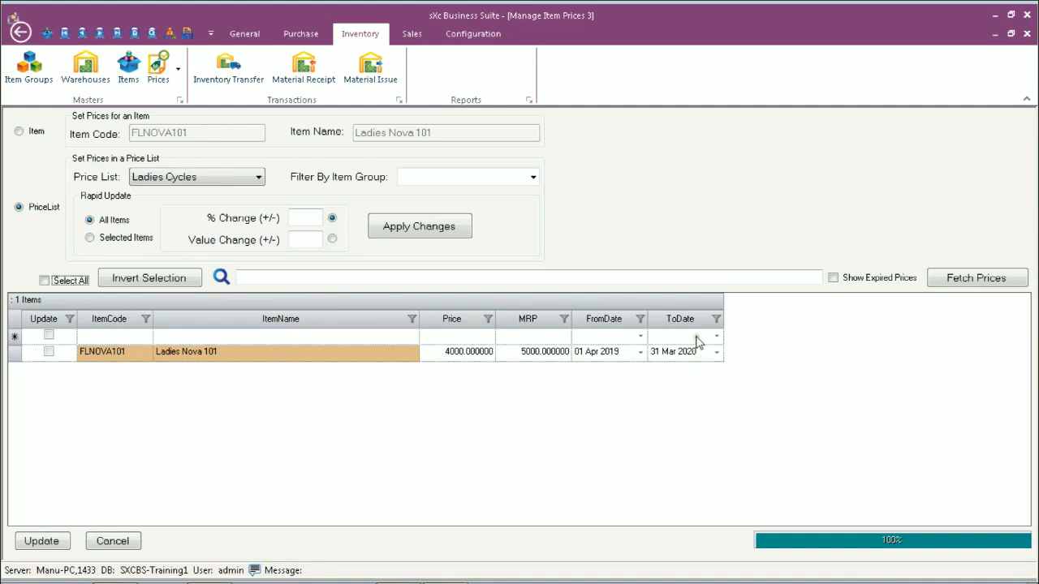
click(106, 335)
key(Tab)
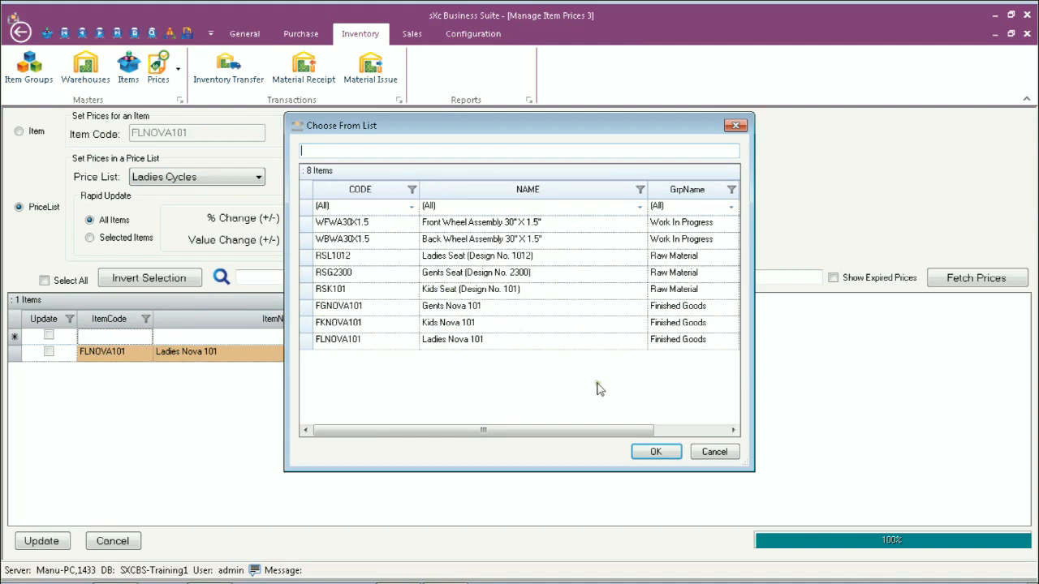
click(715, 452)
- Change the price list to Gents Cycles and fetch its prices
click(170, 177)
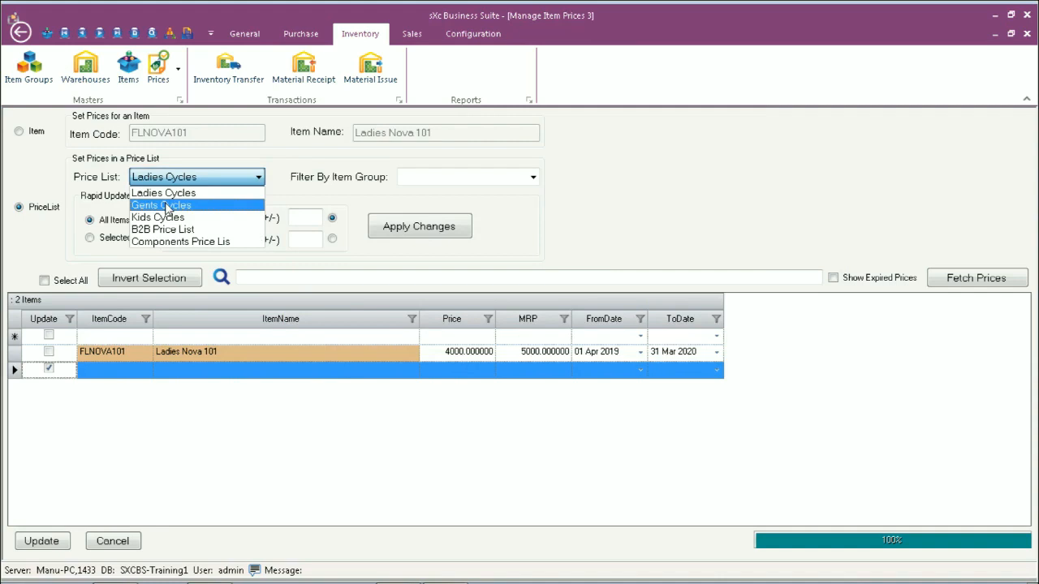
click(166, 205)
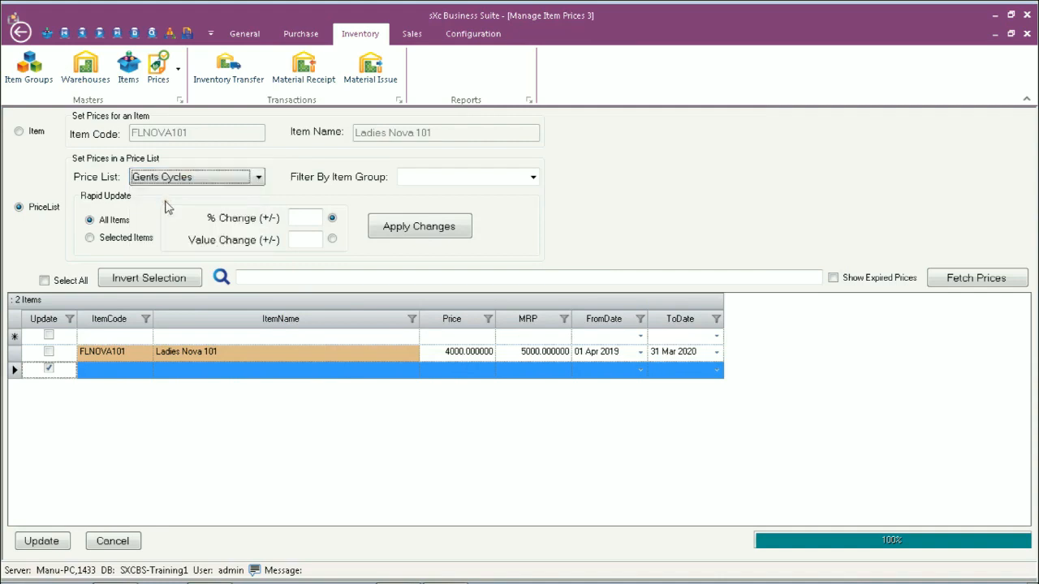
click(950, 278)
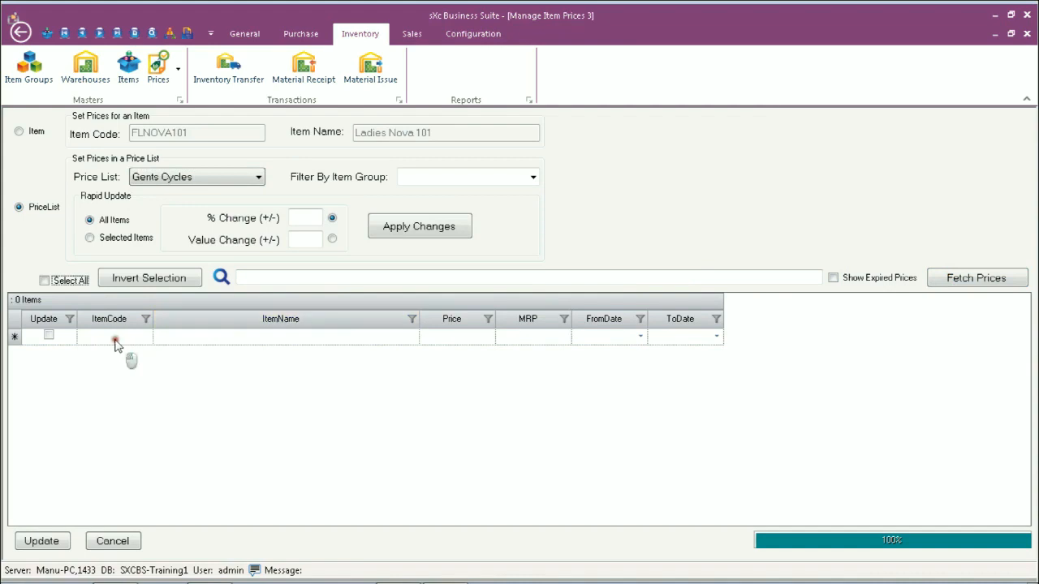
- Add item FGNOVA101 (Gents Nova 101) to the price list with a price of 6000 and an MRP of 7500
click(117, 339)
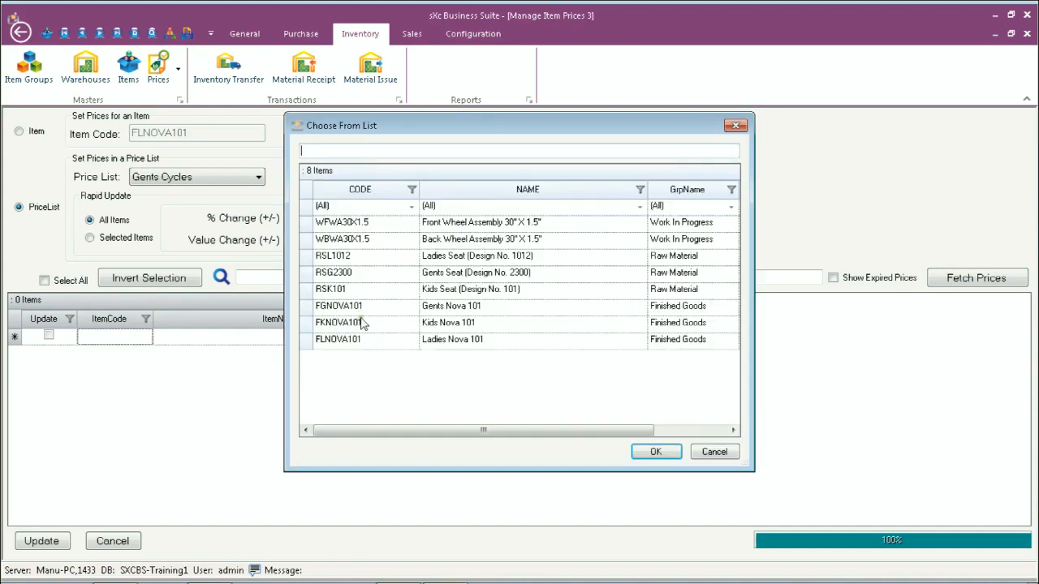
double_click(366, 313)
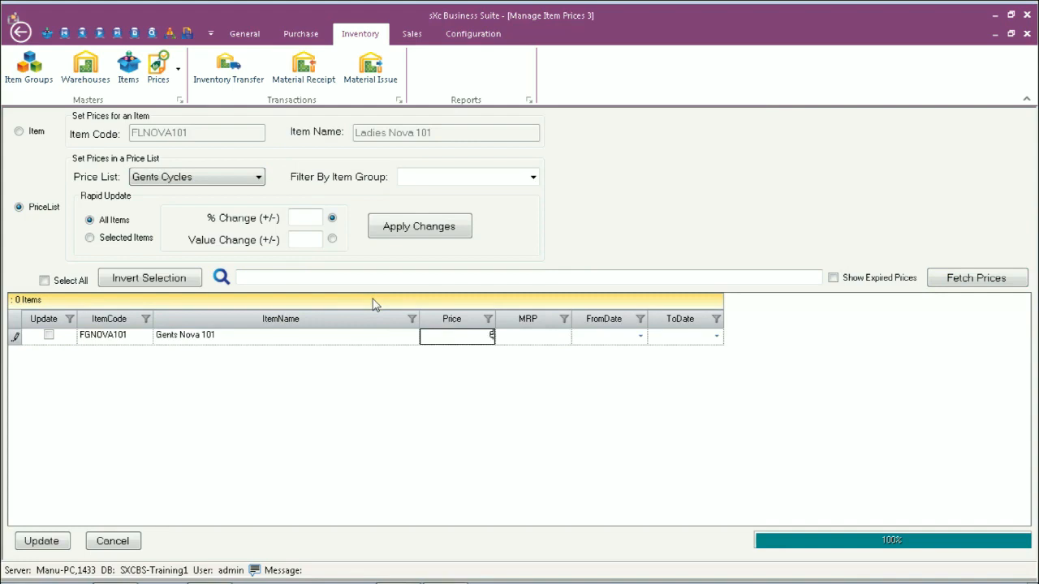
key(Tab)
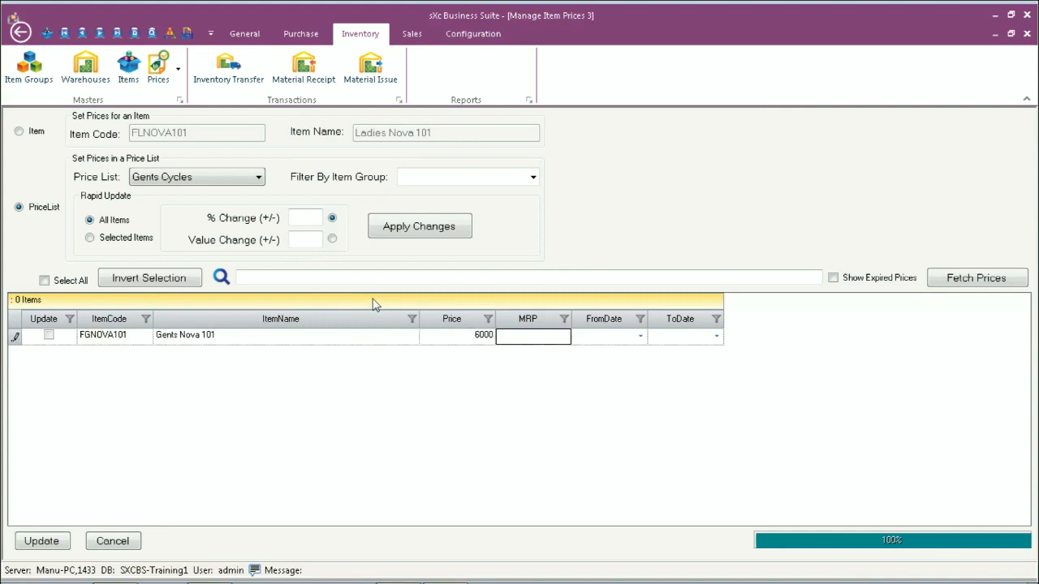
text(7500)
key(Tab)
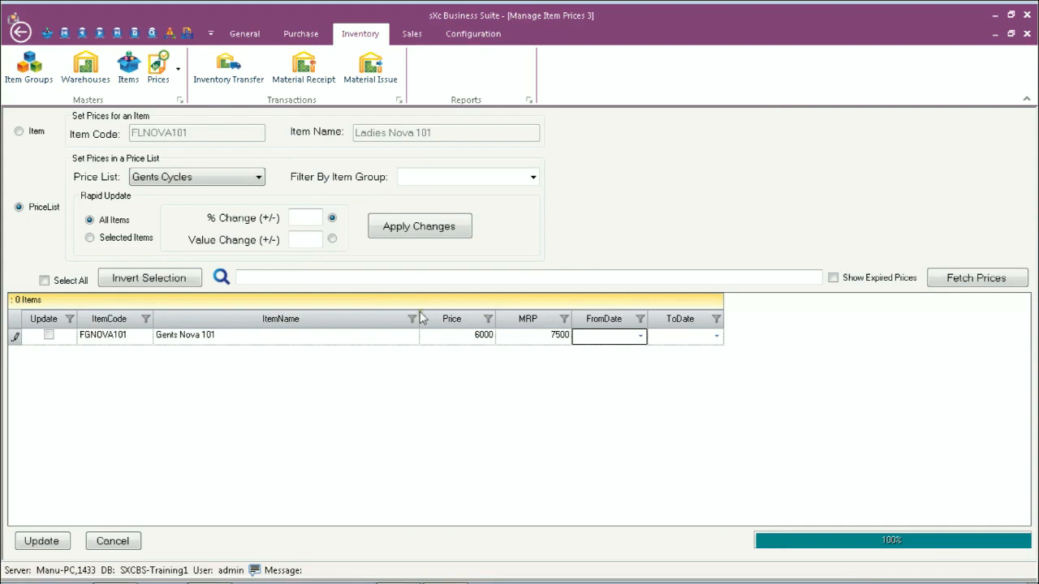
- Set the Gents Nova 101 row's start date to 01 Apr 2019
click(640, 338)
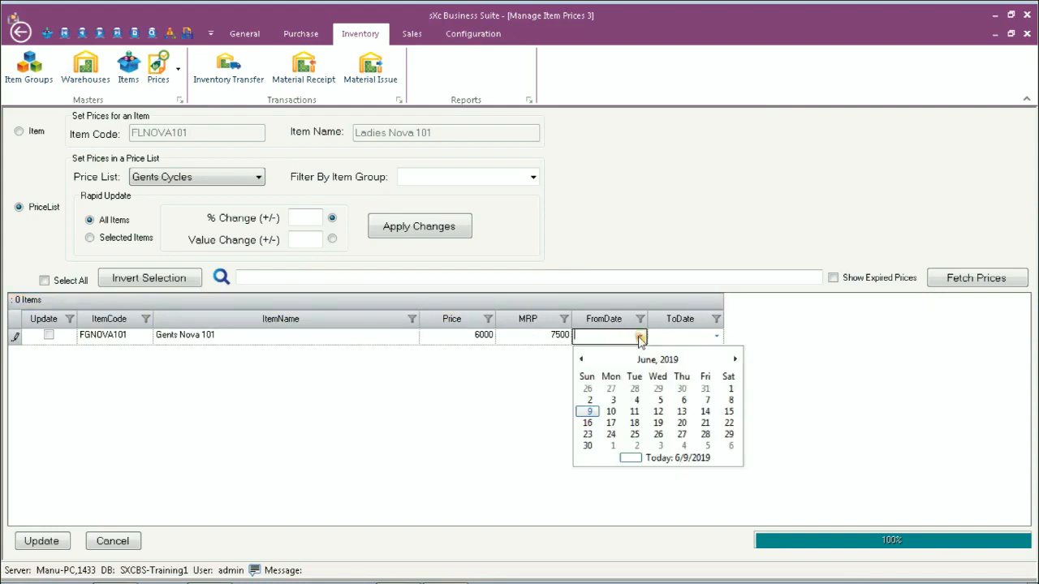
click(581, 359)
click(581, 359)
click(608, 391)
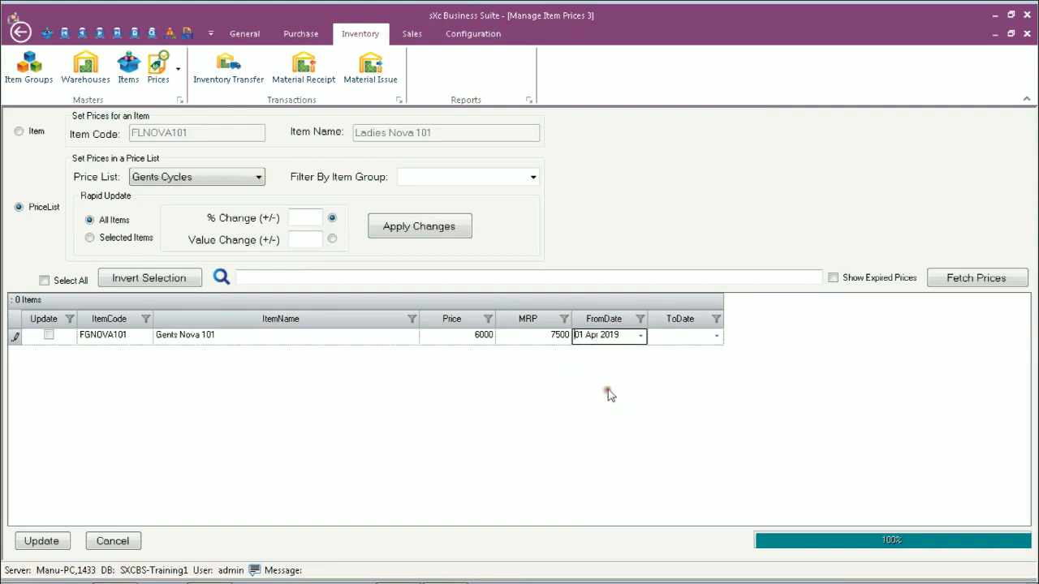
- Set the Gents Nova 101 row's end date to 31 Mar 2020 and save the price list update
click(716, 337)
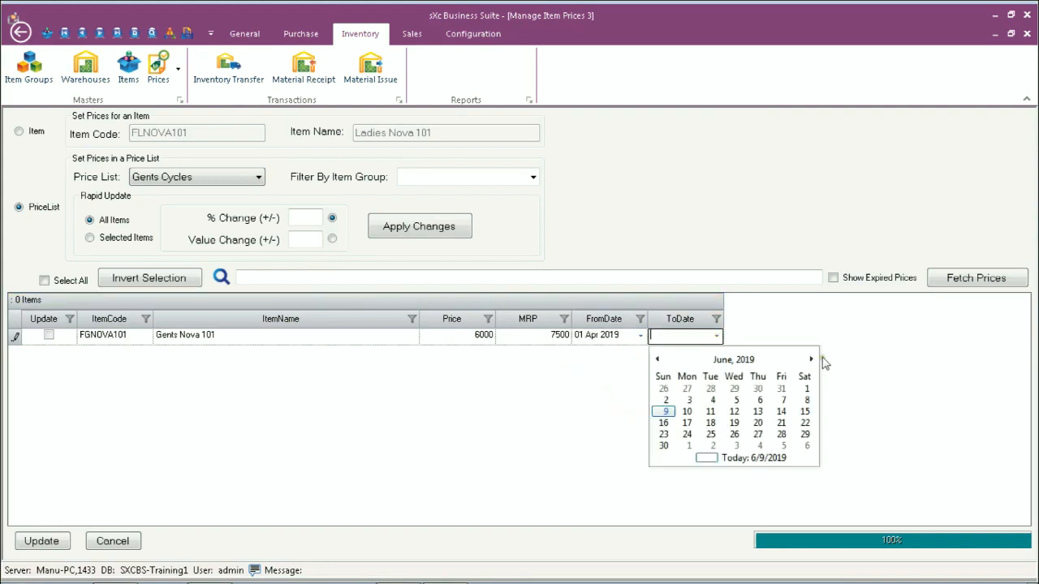
click(657, 360)
click(657, 359)
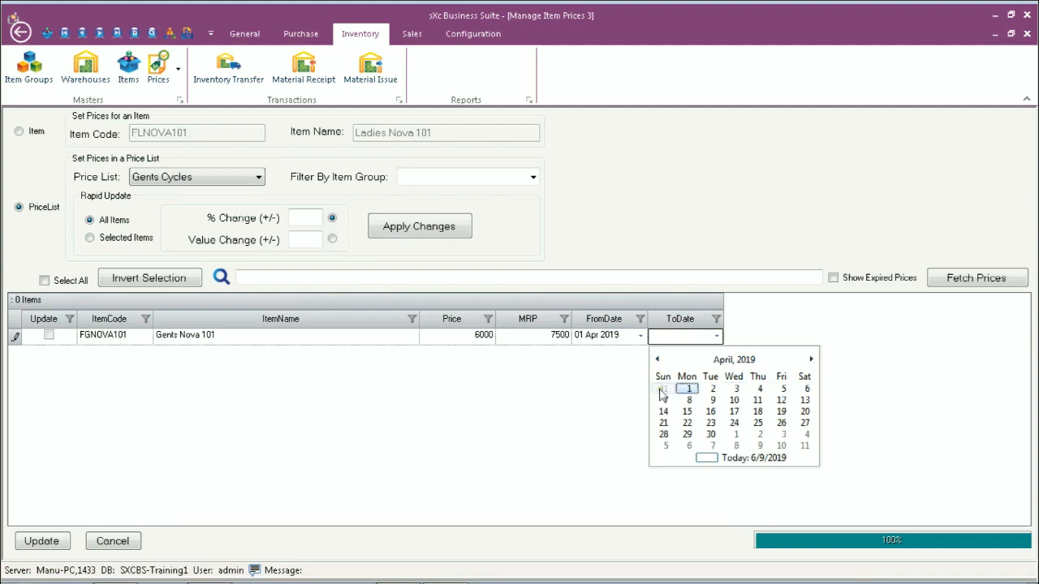
click(740, 362)
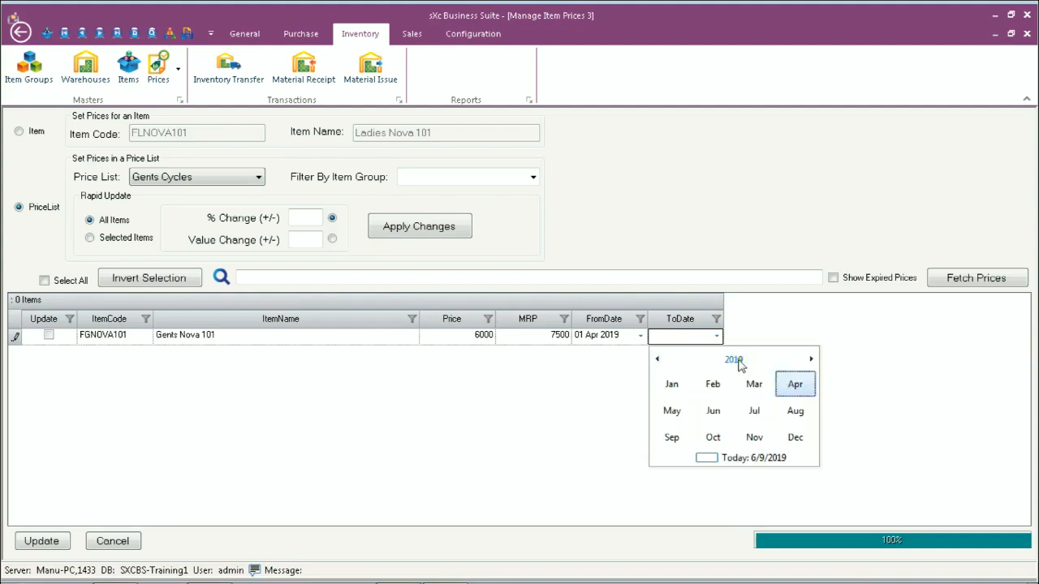
click(740, 363)
click(793, 438)
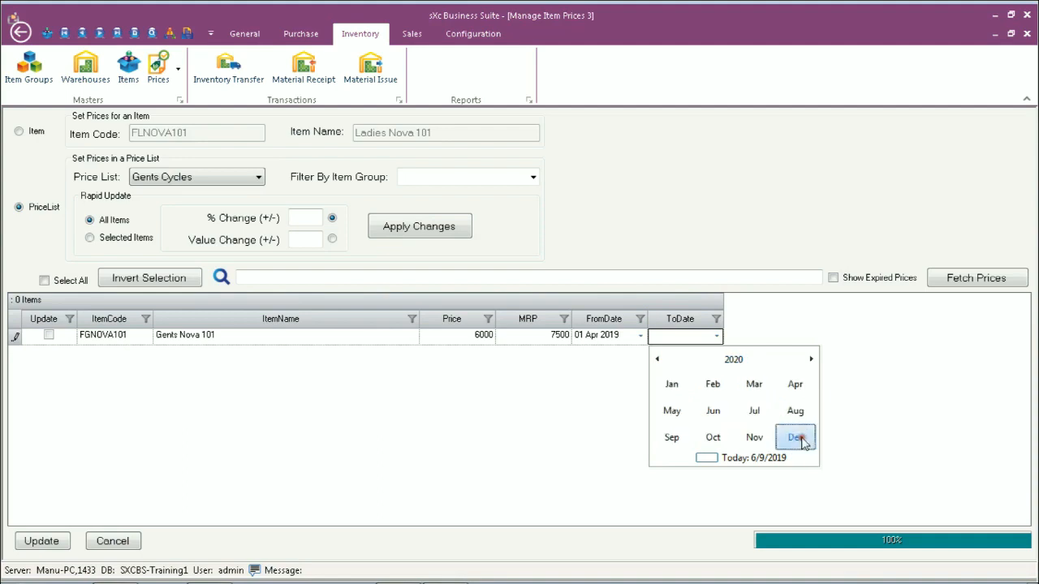
click(753, 387)
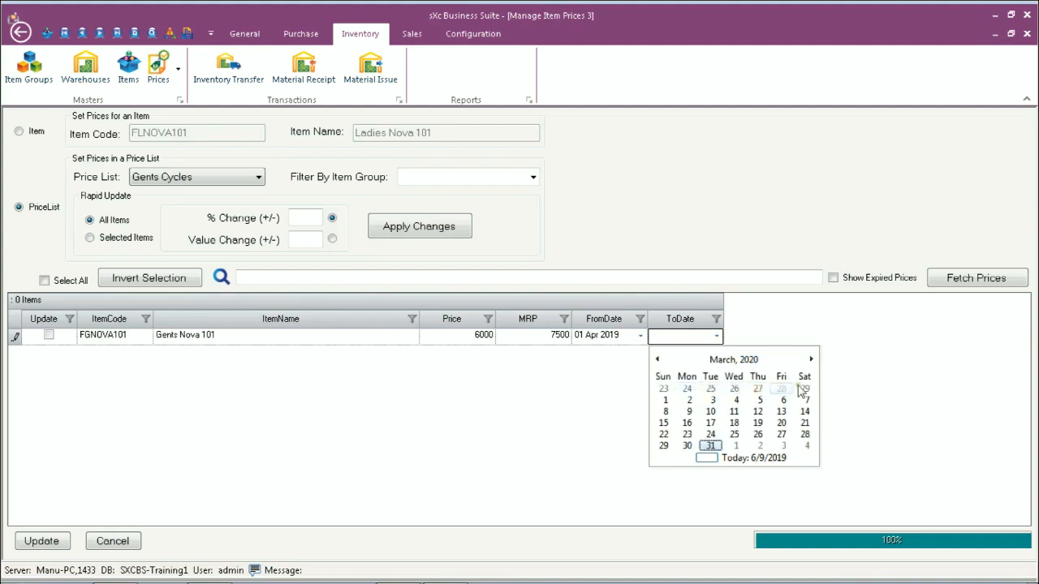
click(710, 446)
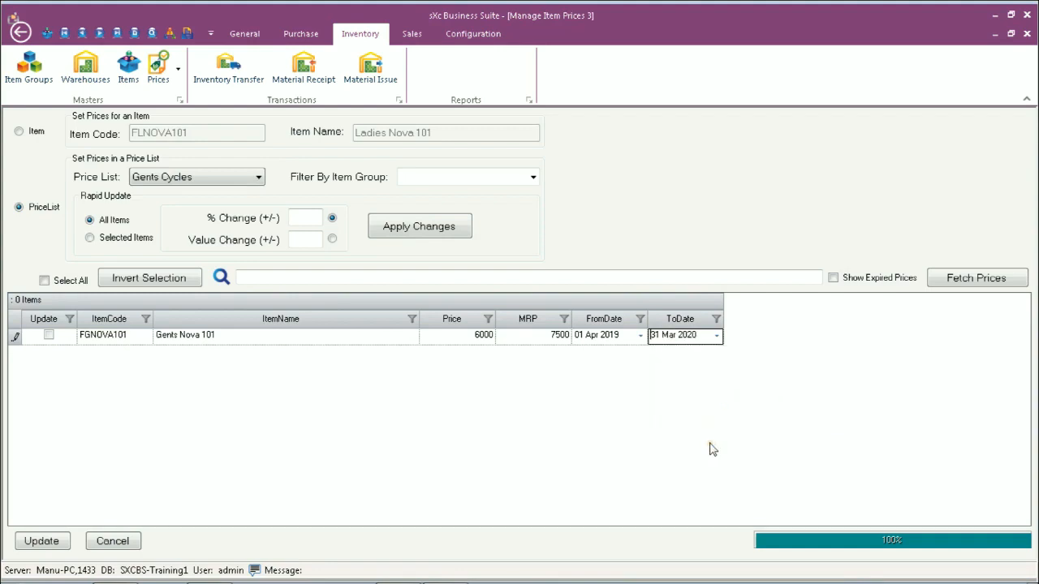
key(Return)
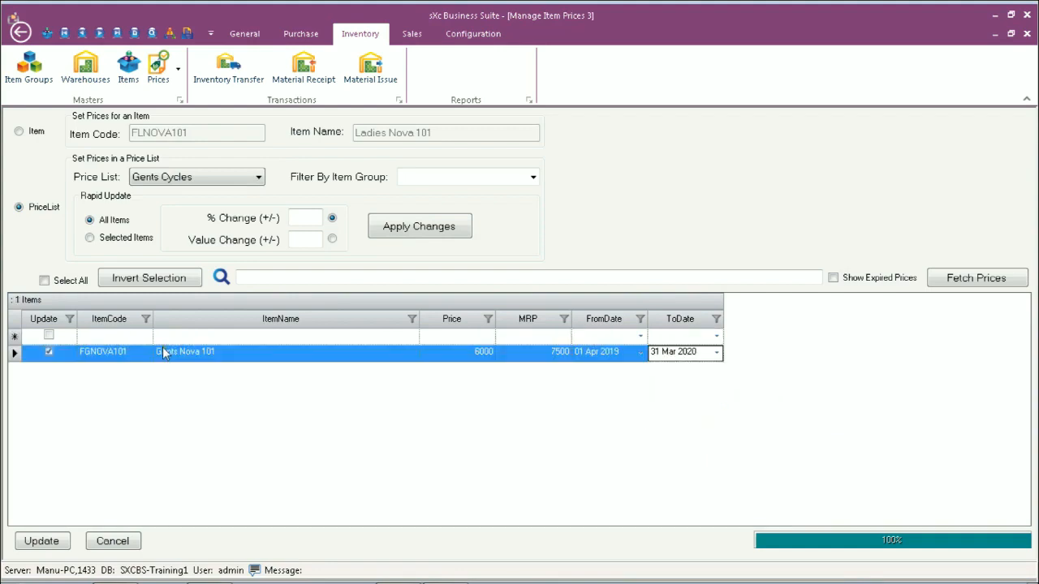
click(34, 540)
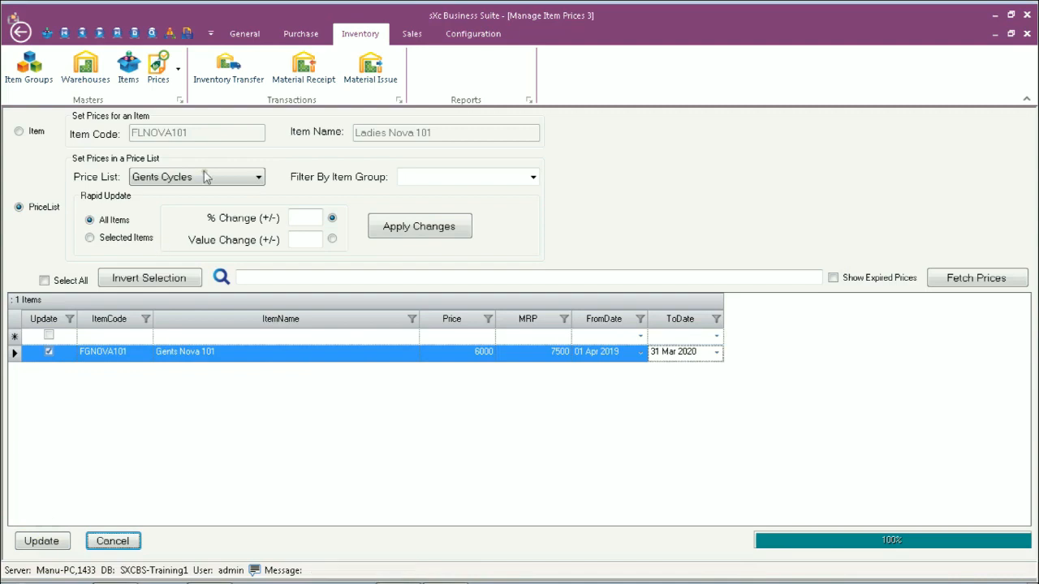
- Examine the available item group filter choices, and close the item prices form
click(533, 177)
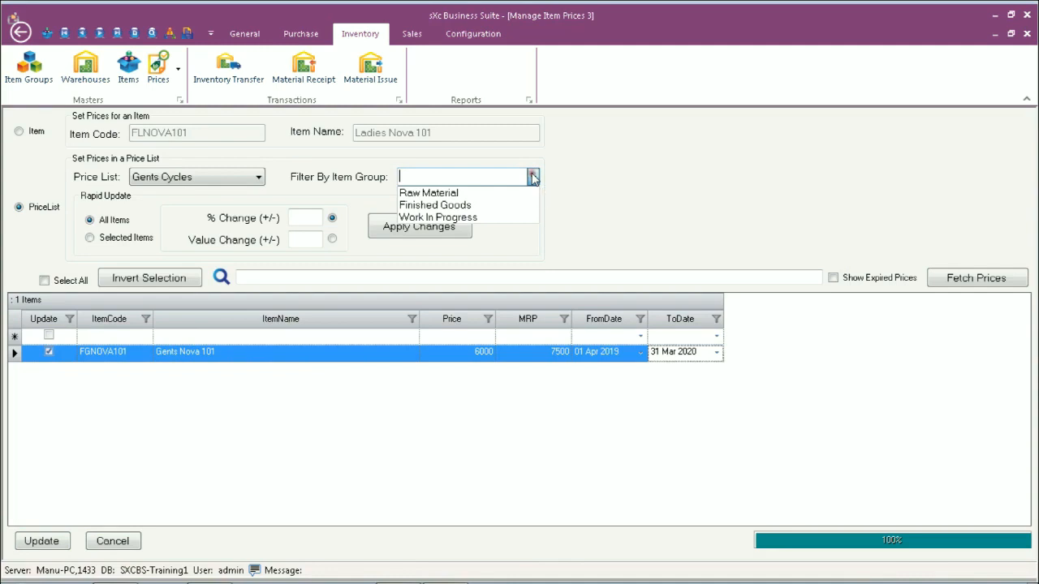
click(533, 177)
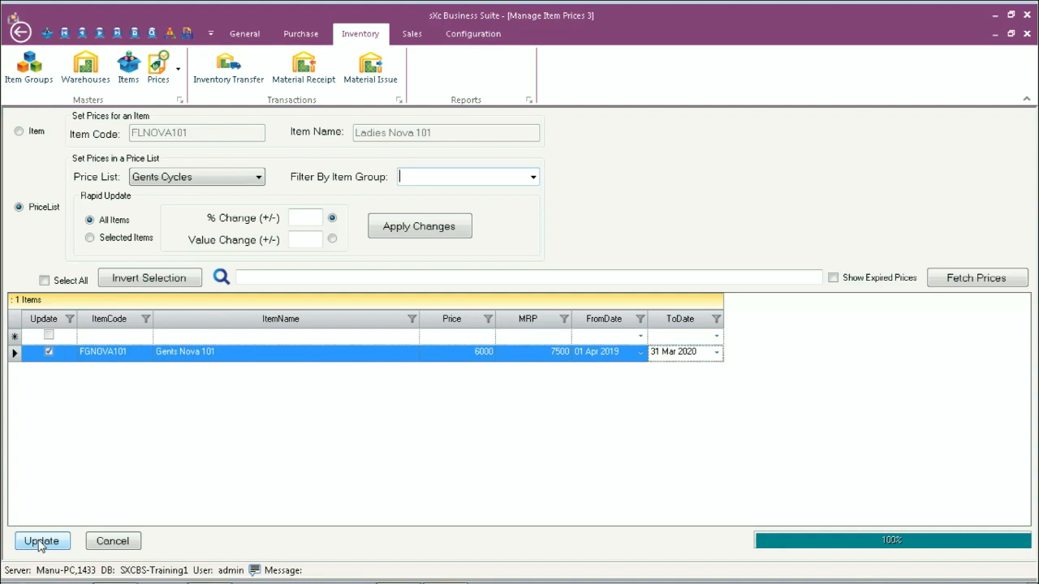
click(112, 542)
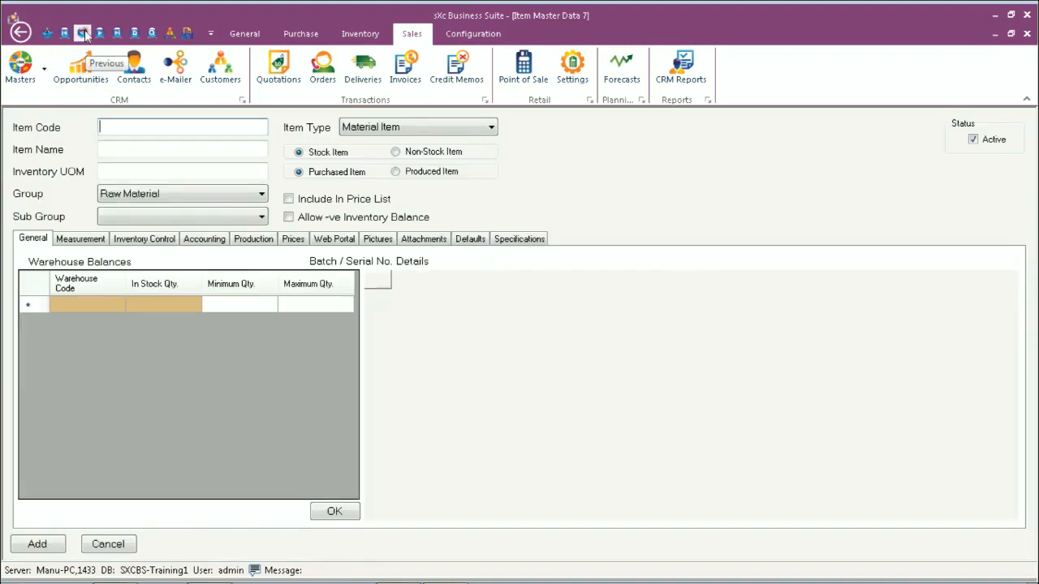
- Bring up the Ladies Nova 101 item record, choose Ladies Cycles as its default sales price list and save
click(82, 32)
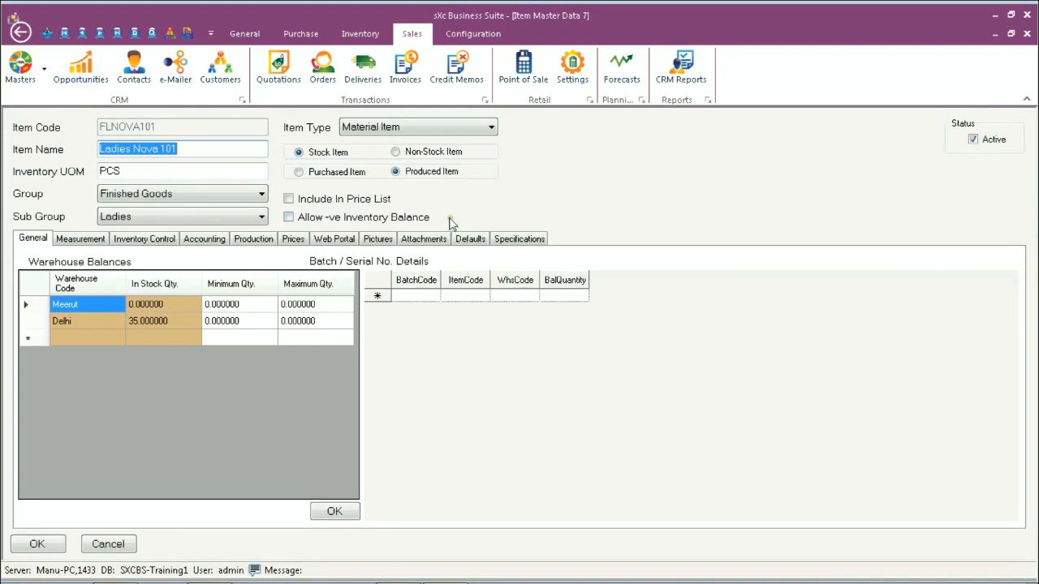
click(468, 244)
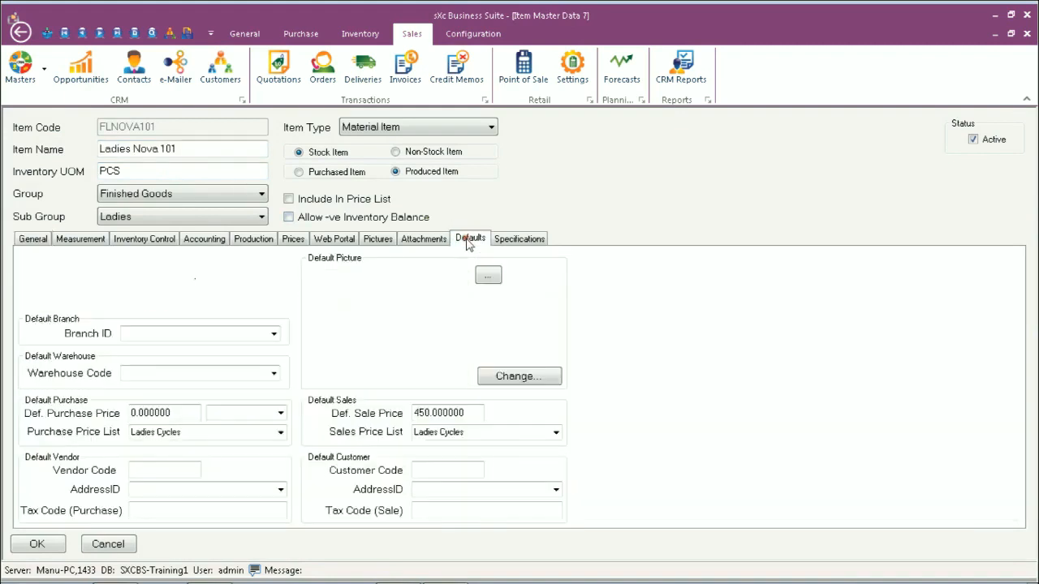
click(556, 434)
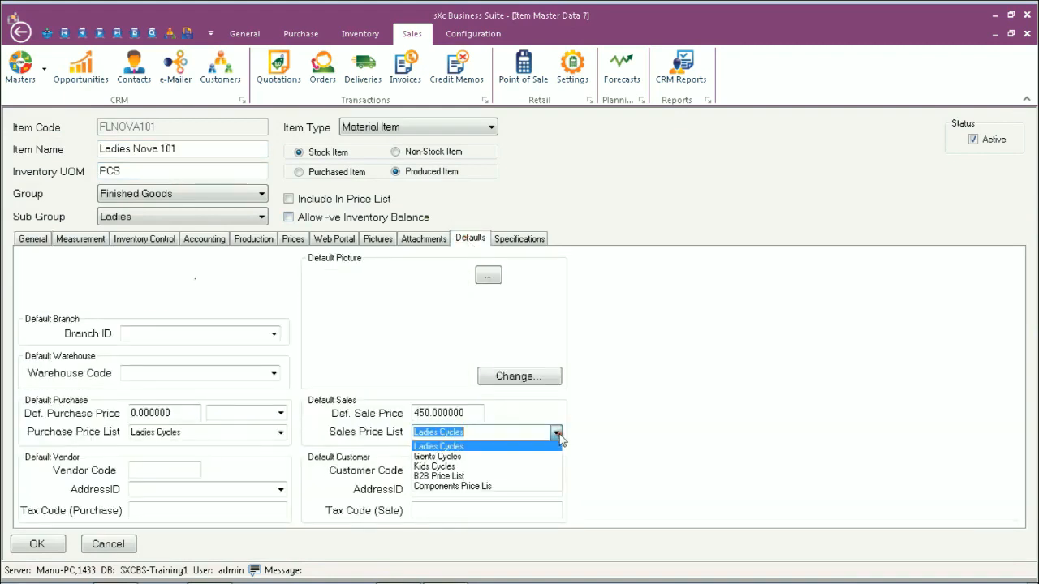
click(499, 445)
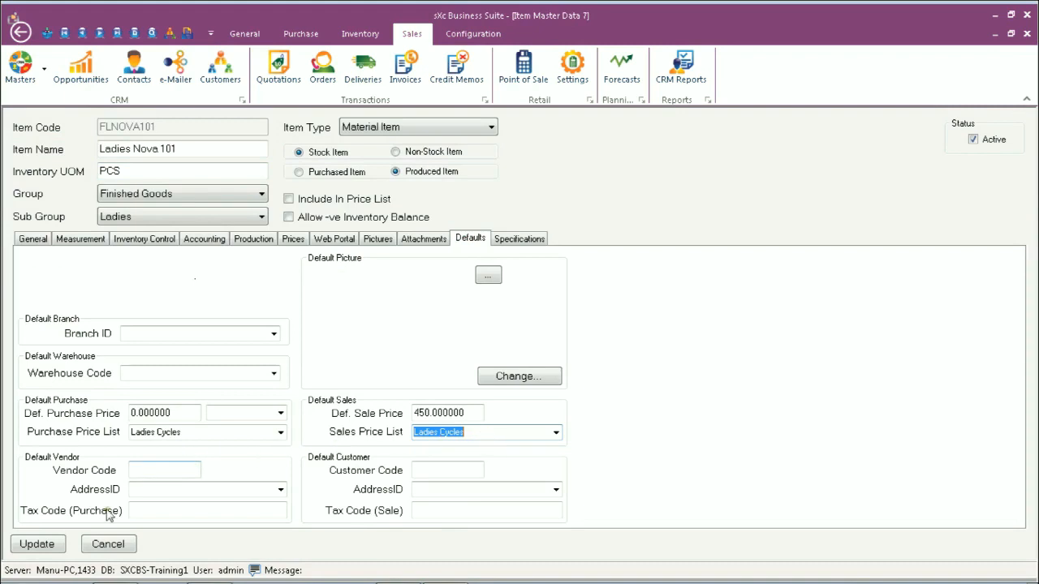
click(37, 544)
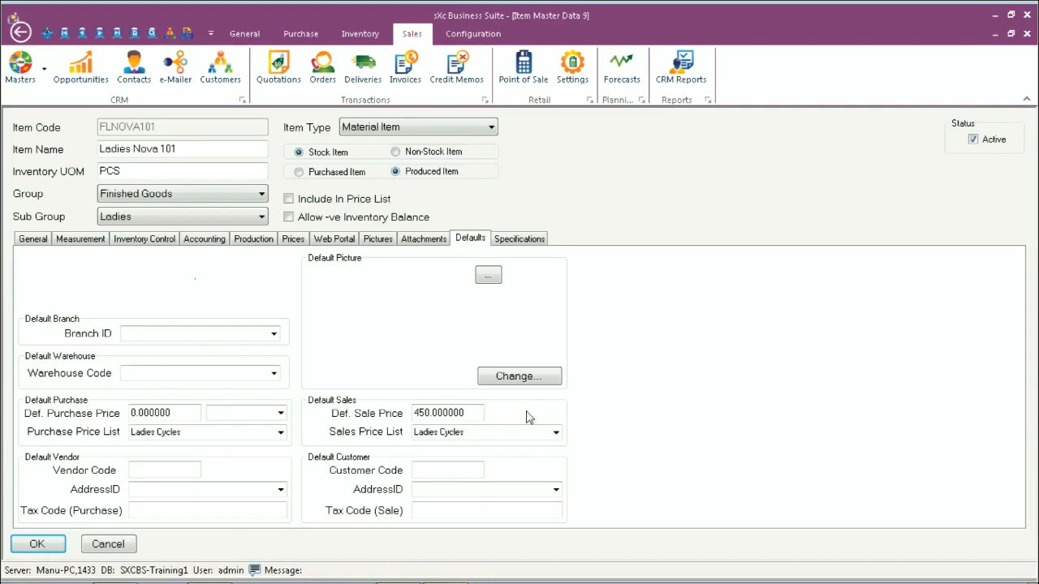
- Check the default sale price in the Ladies Nova 101 item record, and close the record
click(473, 413)
double_click(449, 412)
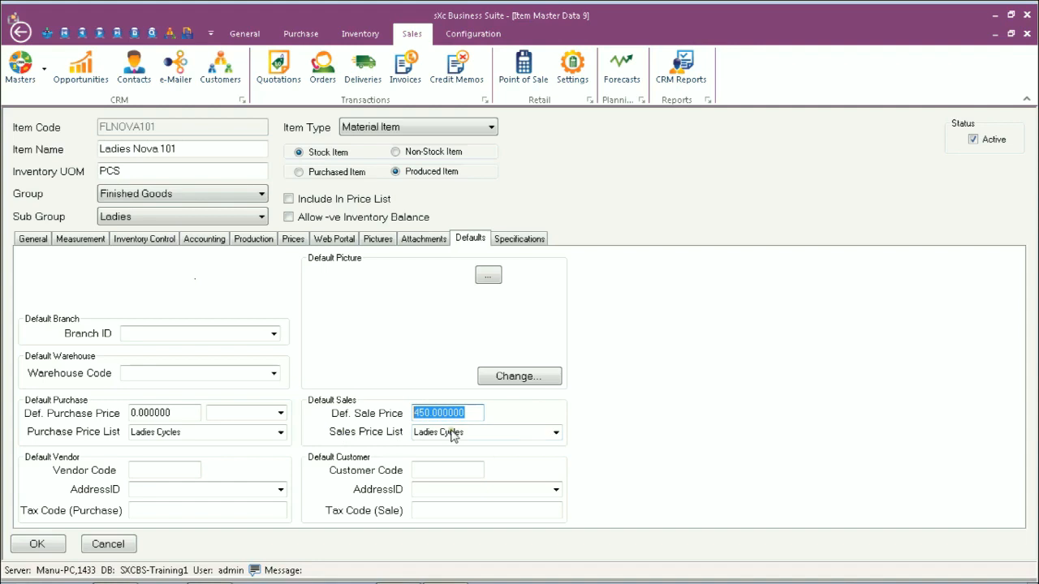
click(467, 409)
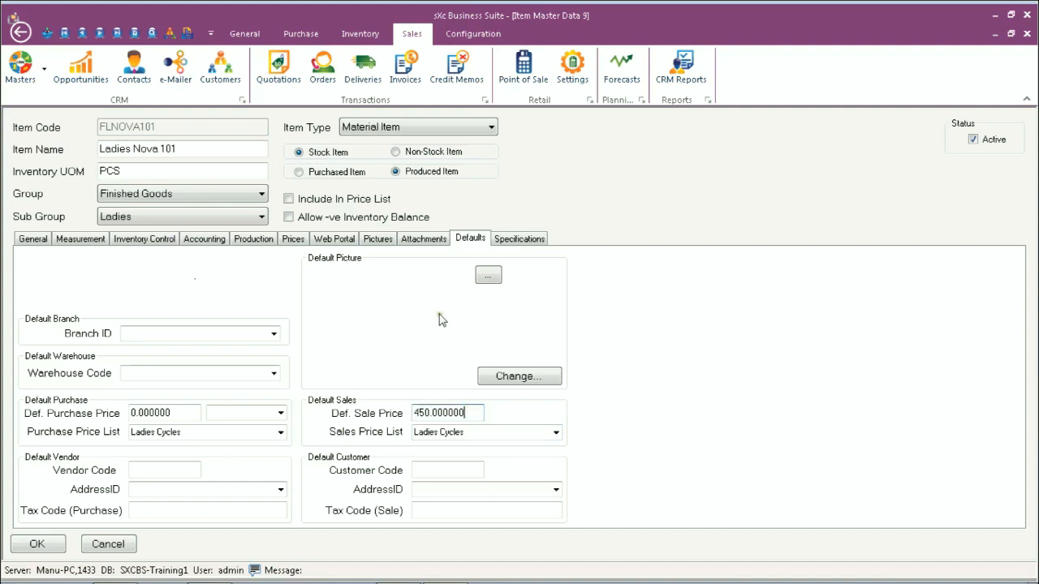
click(65, 546)
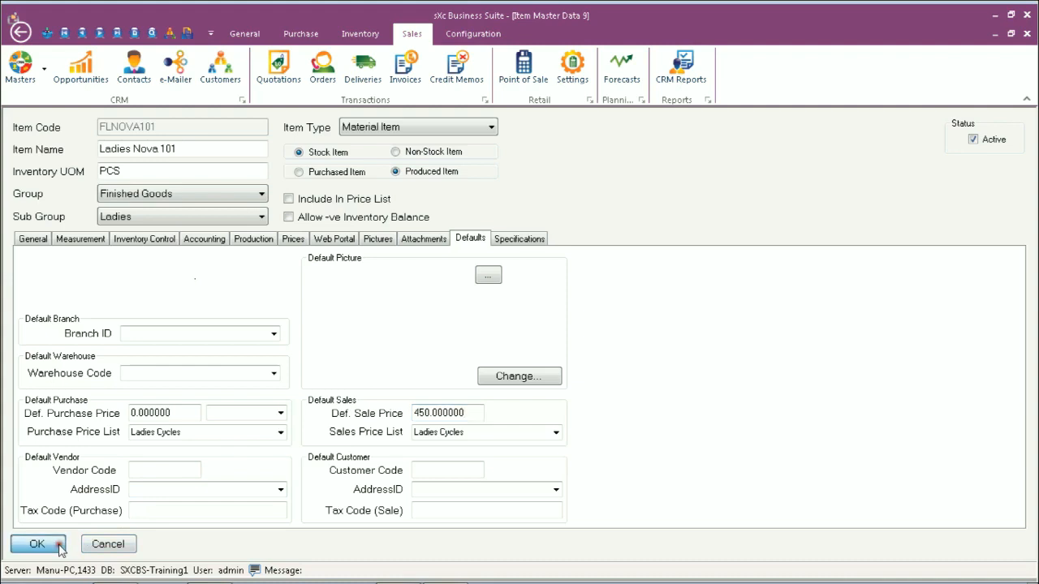
- Start a new sales invoice and add item FLNOVA101 (Ladies Nova 101) as its first line
click(407, 65)
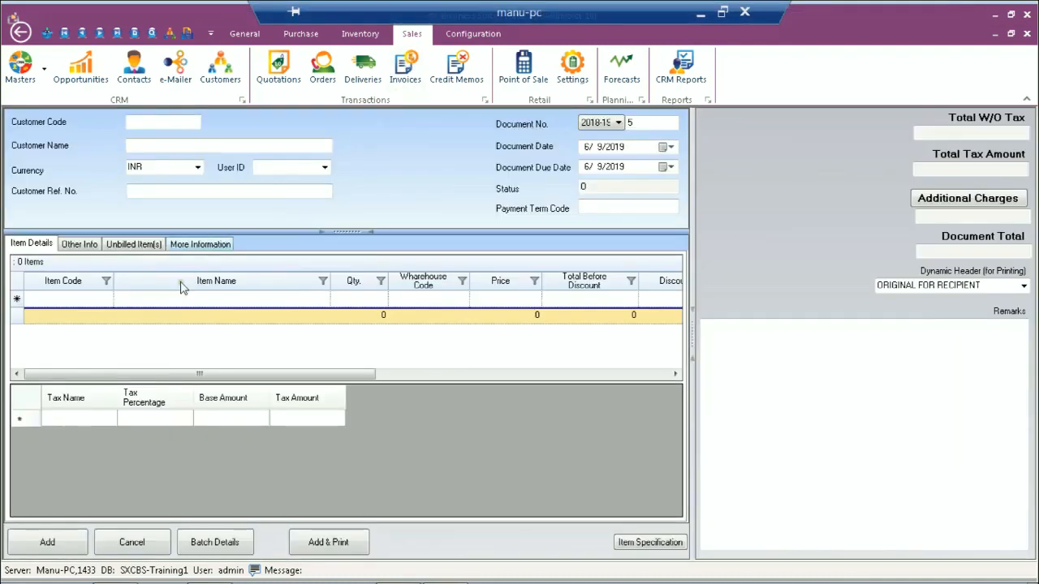
click(93, 302)
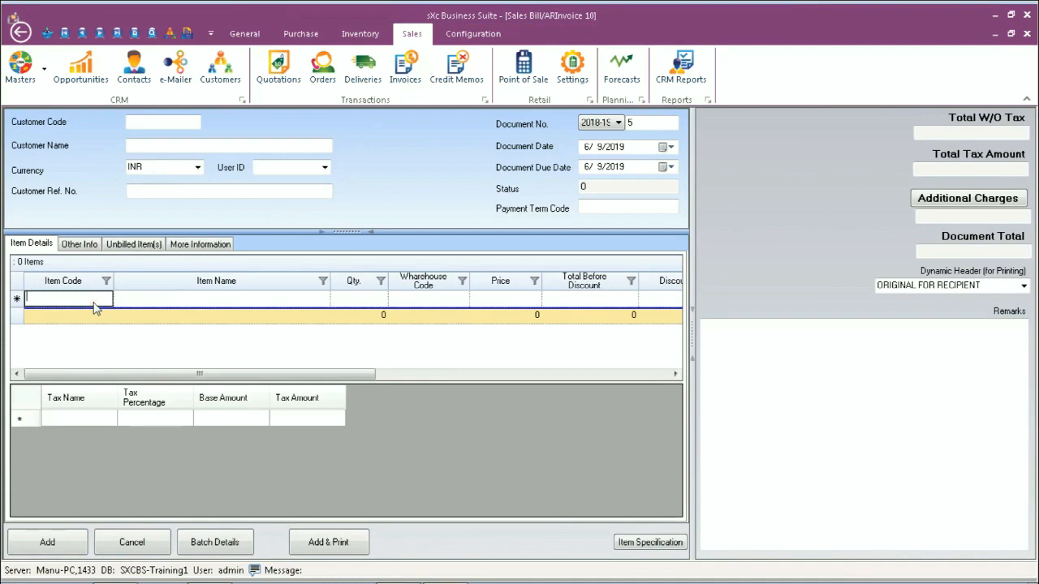
key(Tab)
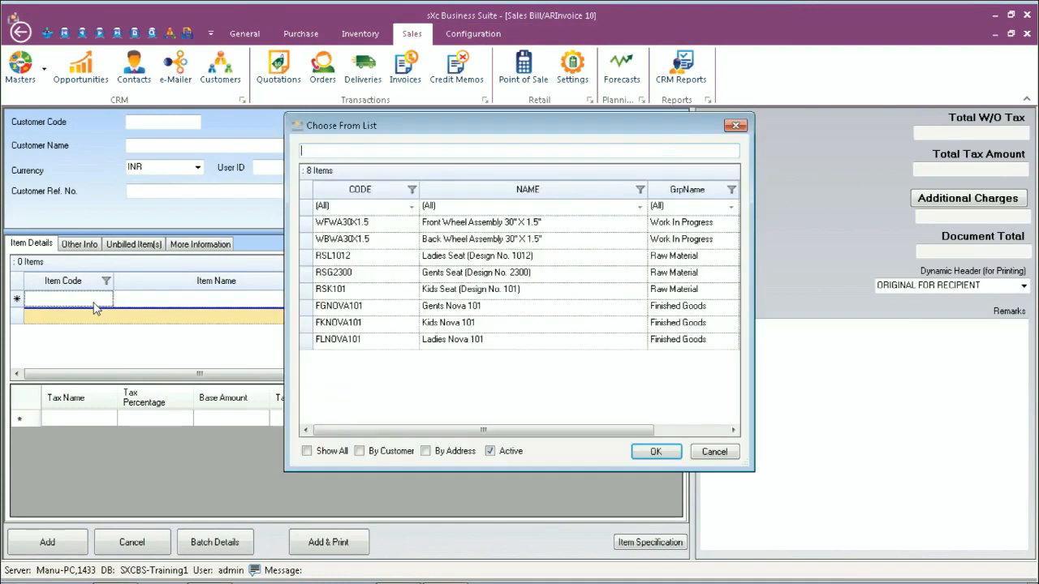
double_click(353, 342)
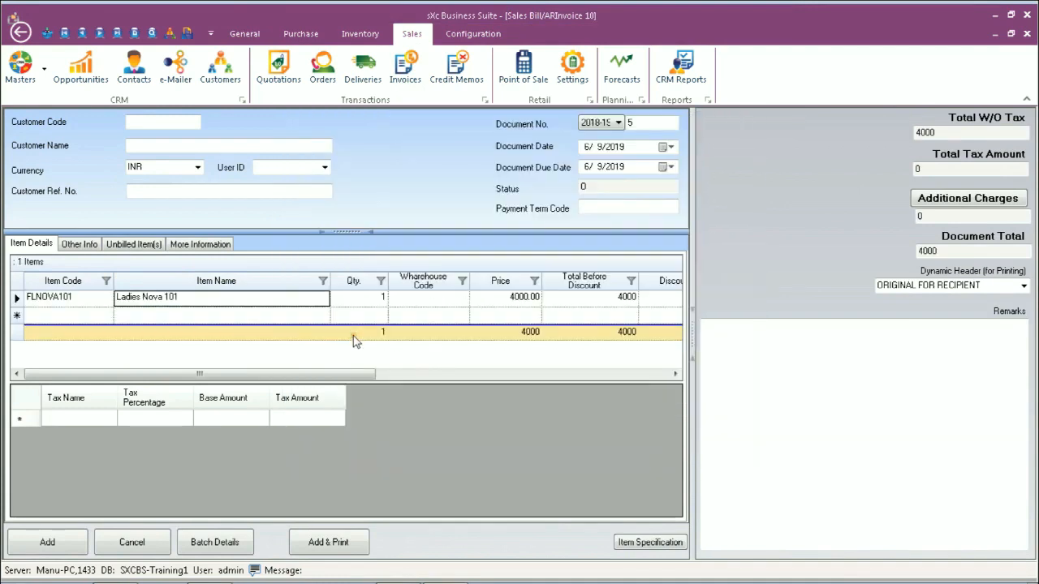
- Set the warehouse of the Ladies Nova 101 invoice line to Delhi
key(Tab)
key(Tab)
key(Tab)
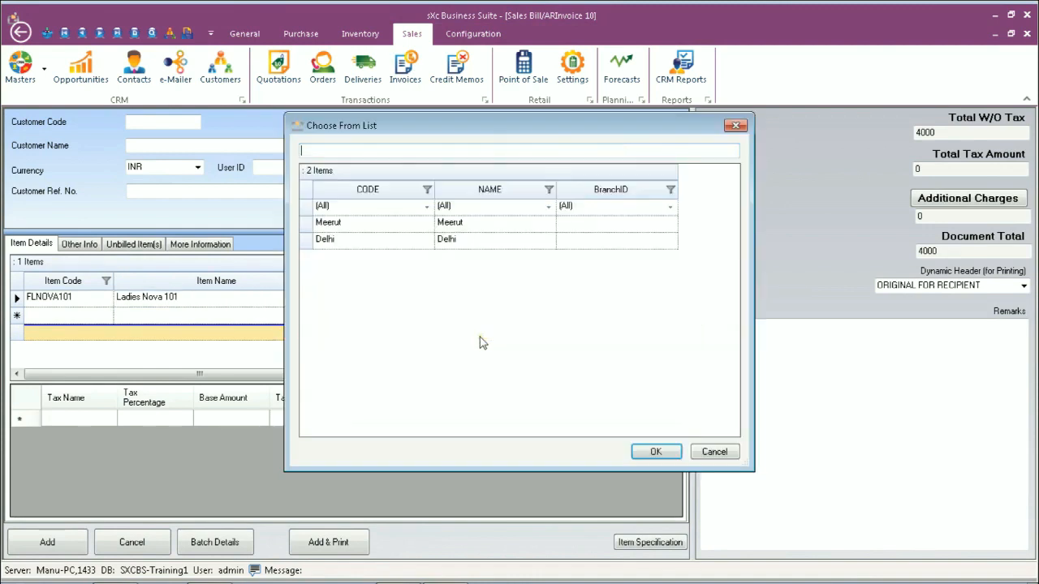
click(326, 238)
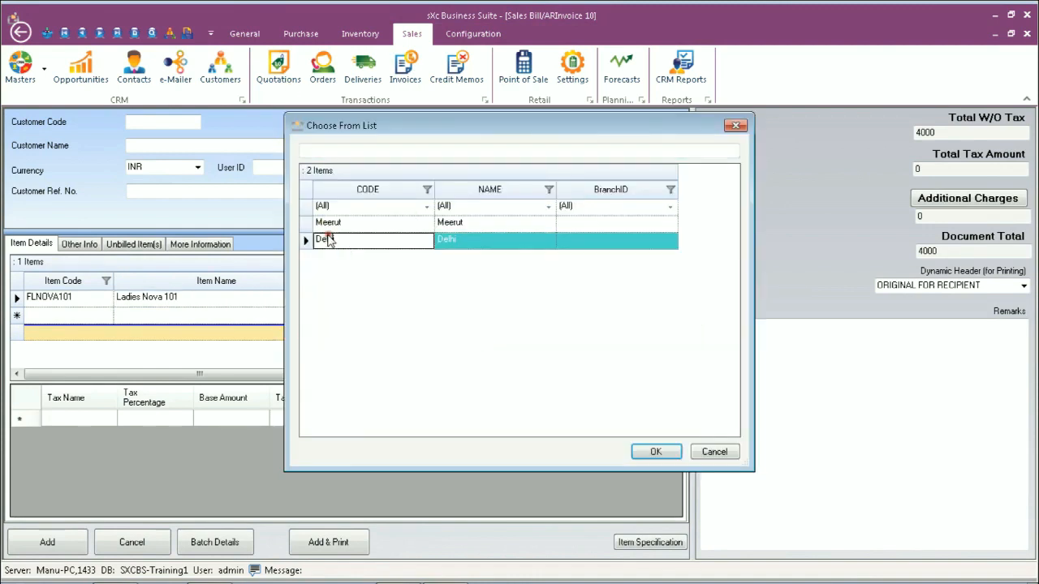
double_click(328, 238)
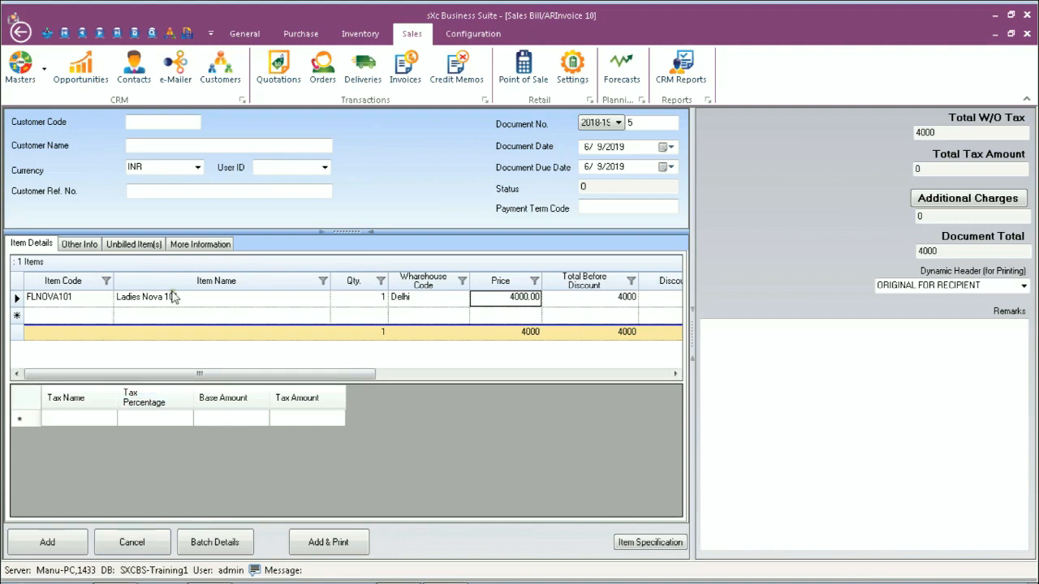
- Reset the invoice, choose customer Gamma Automotives, add item FLNOVA101 to check its price, and discard the invoice
click(152, 121)
click(134, 33)
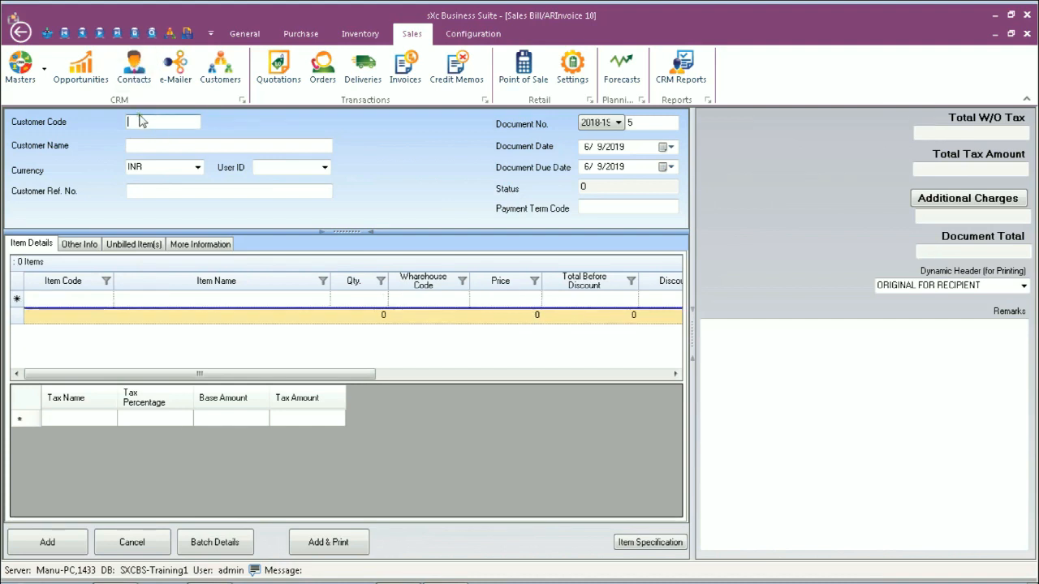
double_click(140, 120)
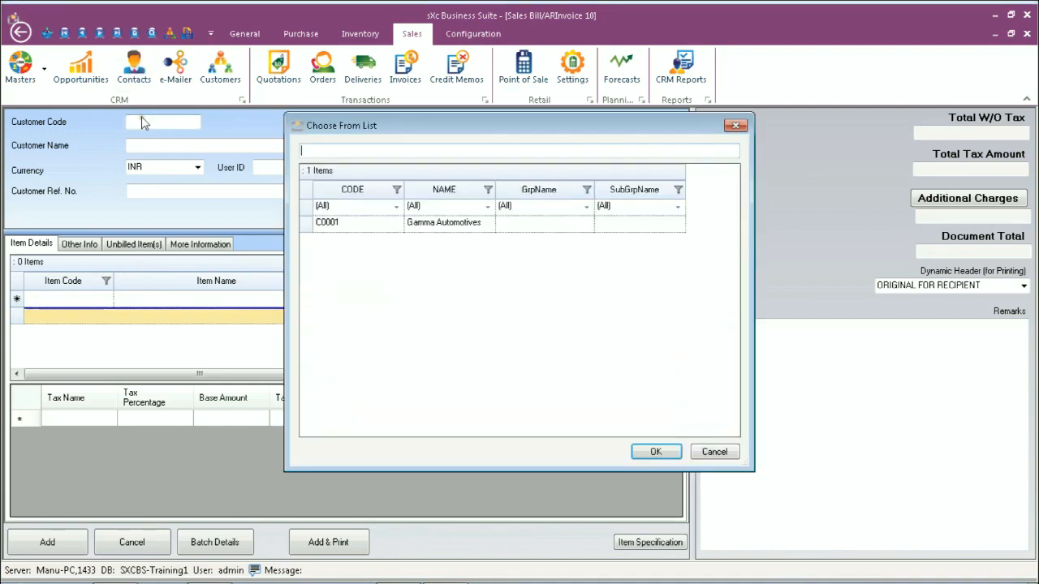
double_click(352, 224)
double_click(71, 299)
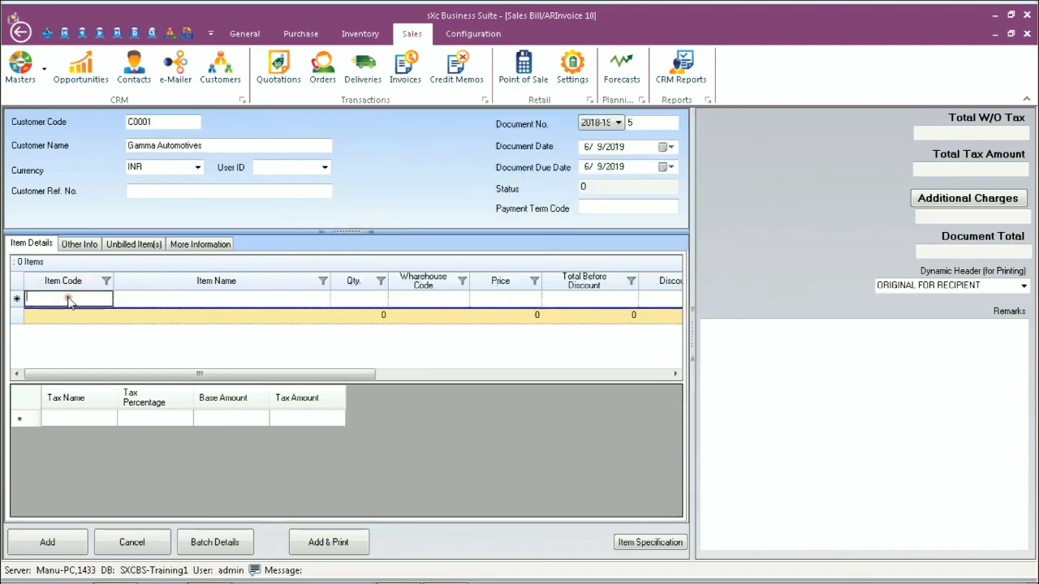
double_click(347, 340)
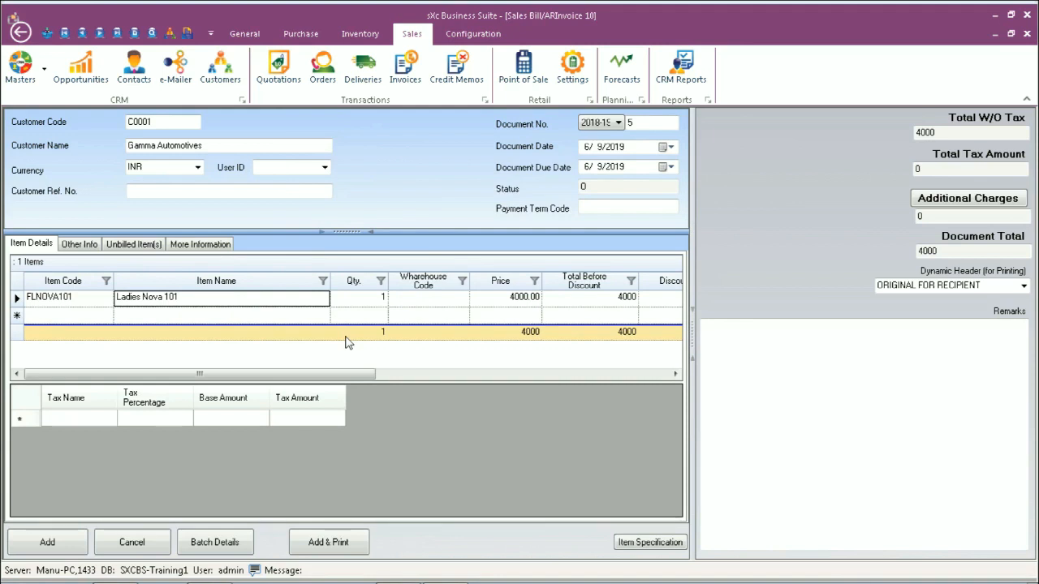
click(138, 545)
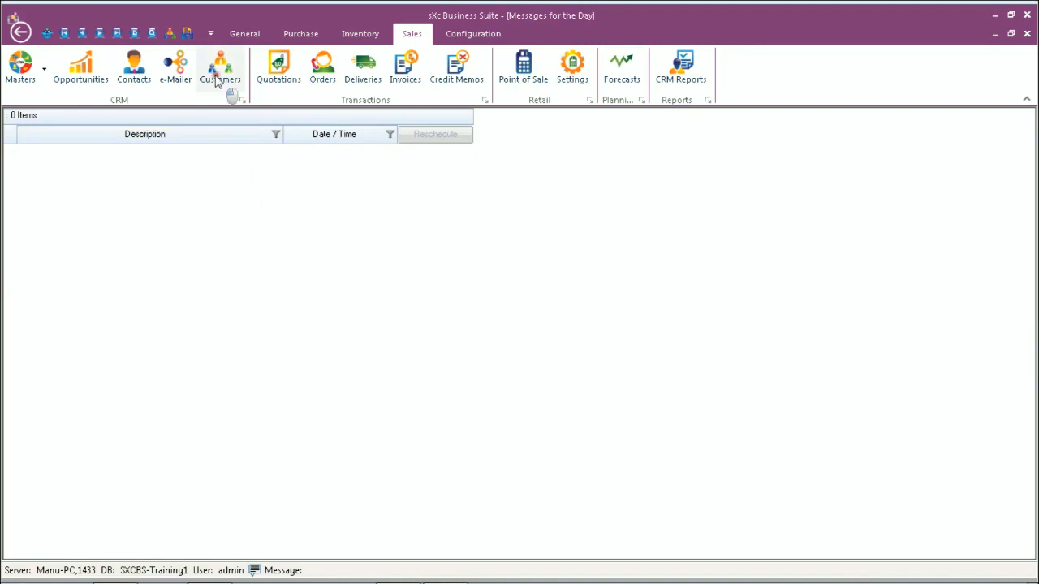
- Set the default price list of customer Gamma Automotives to B2B Price List, save the update, and close the record
click(219, 77)
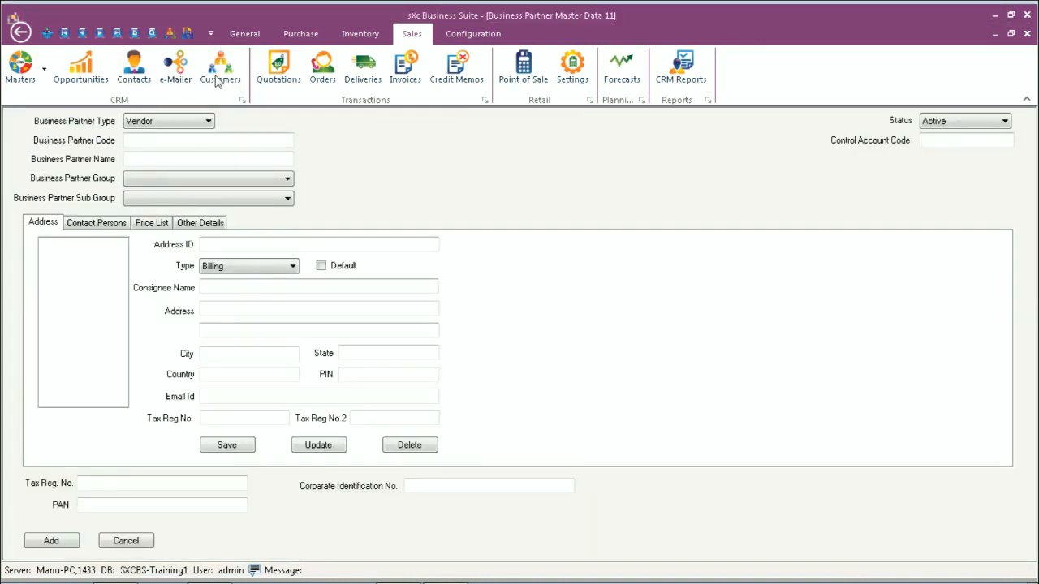
click(84, 34)
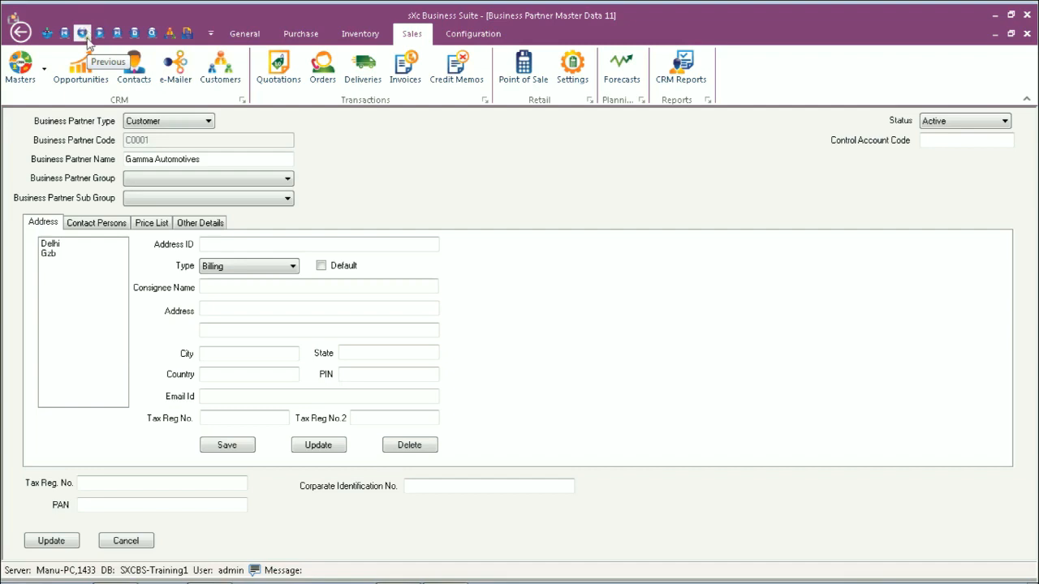
click(159, 224)
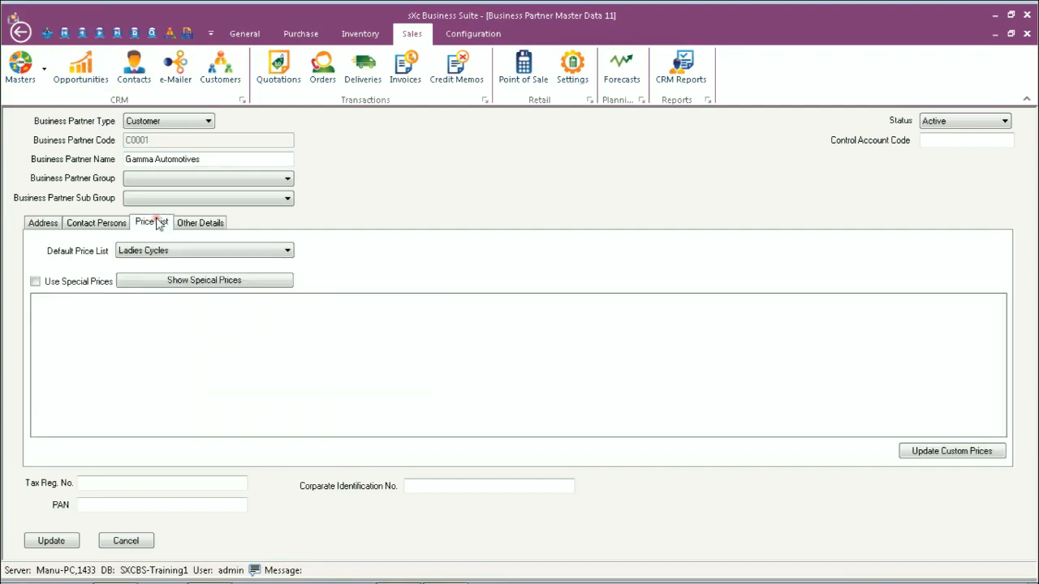
click(147, 254)
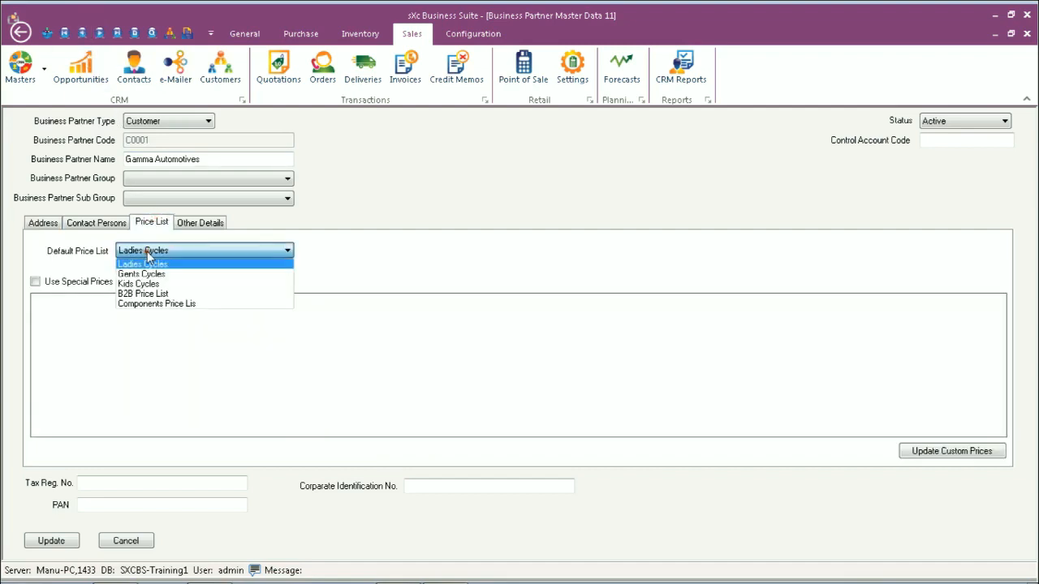
click(148, 262)
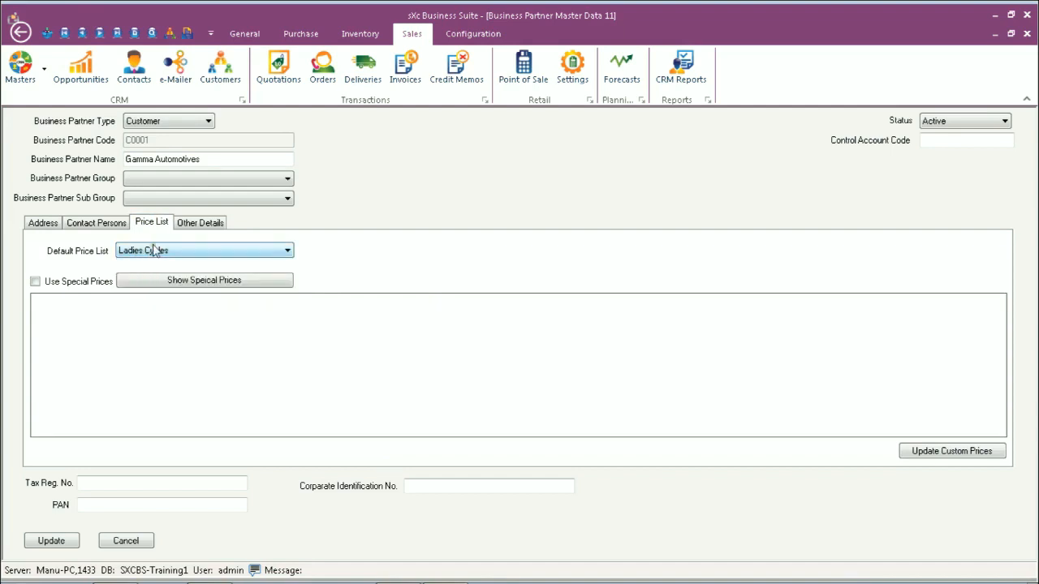
click(157, 253)
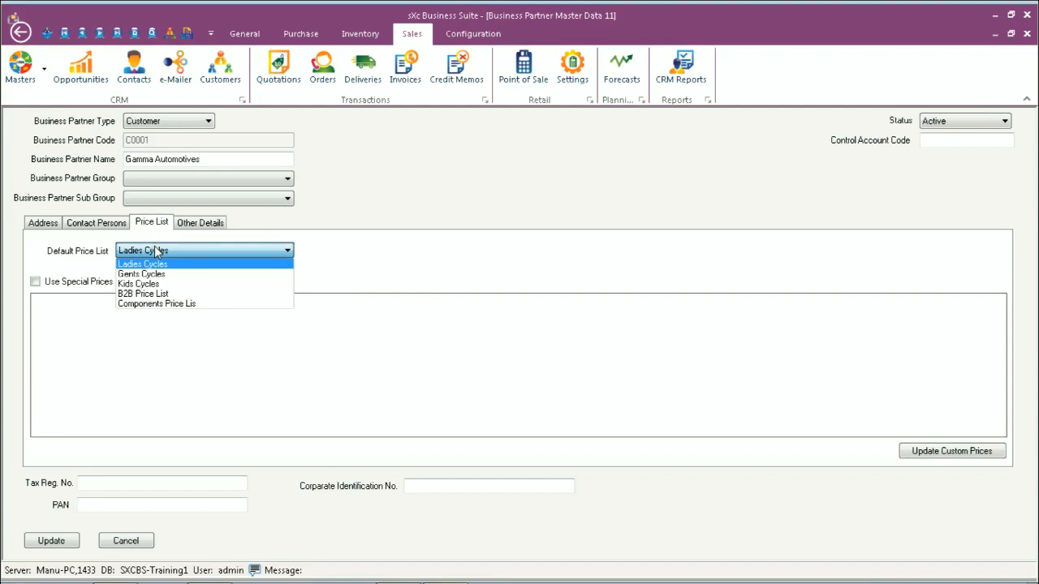
click(195, 296)
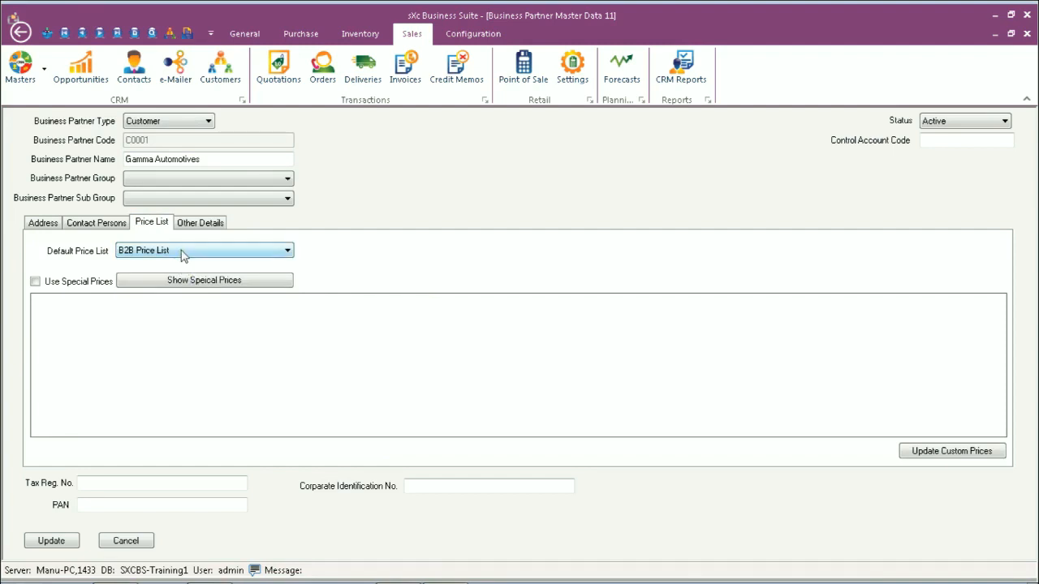
click(51, 542)
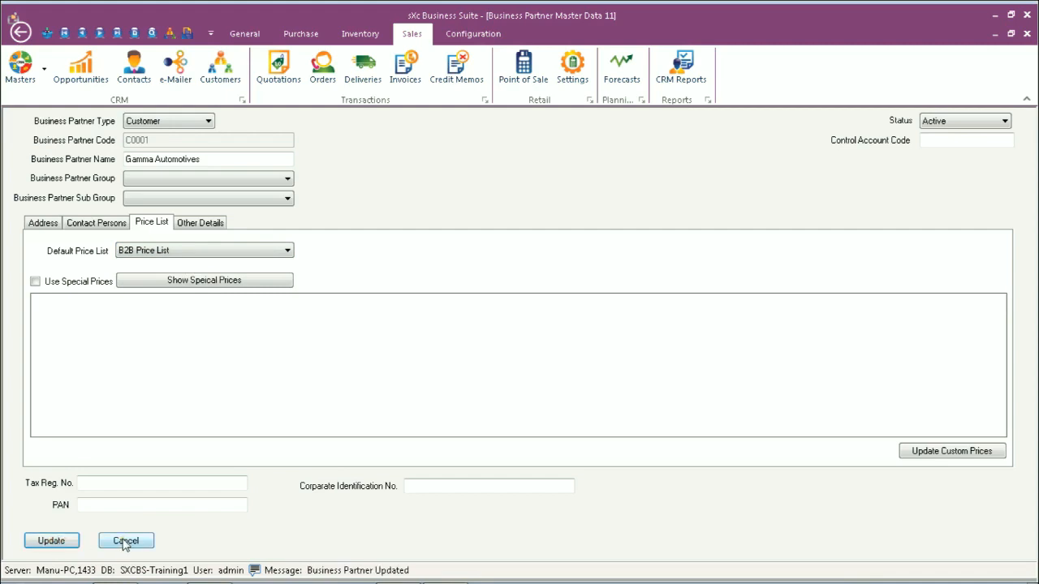
click(1027, 33)
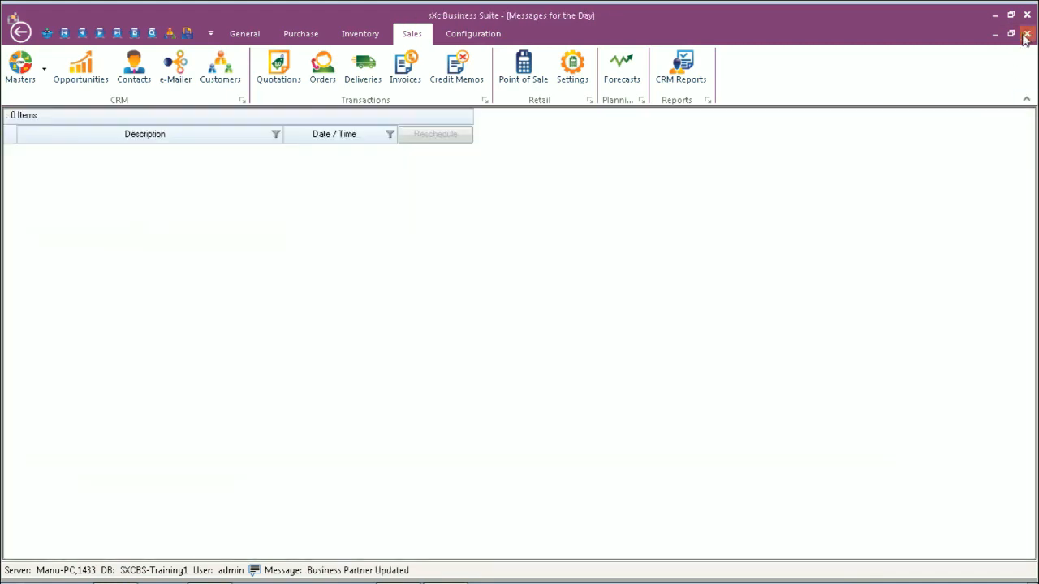
- Open price management by price list and fetch the prices of the B2B Price List
click(345, 35)
click(178, 70)
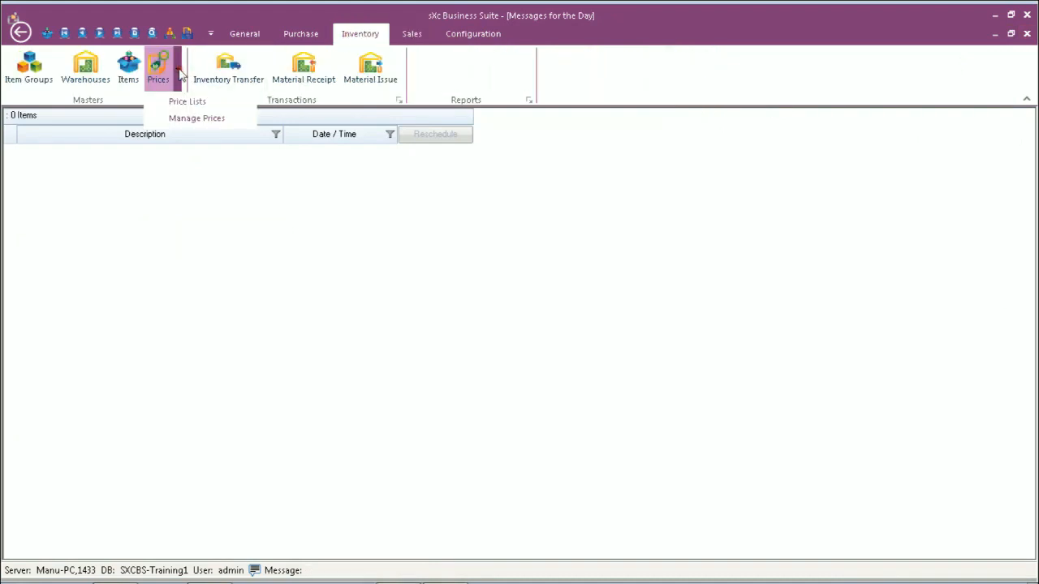
click(179, 120)
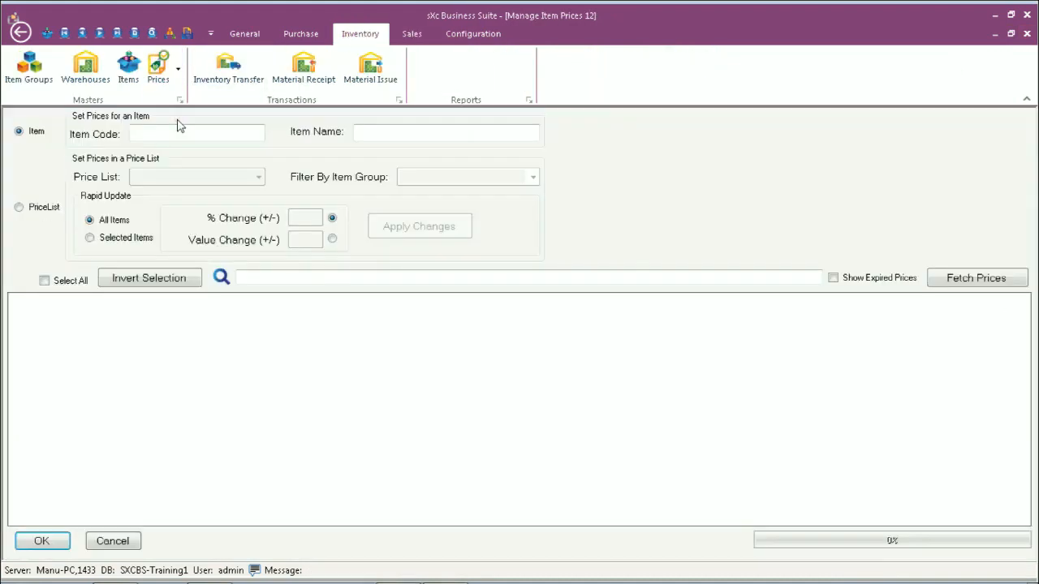
click(20, 207)
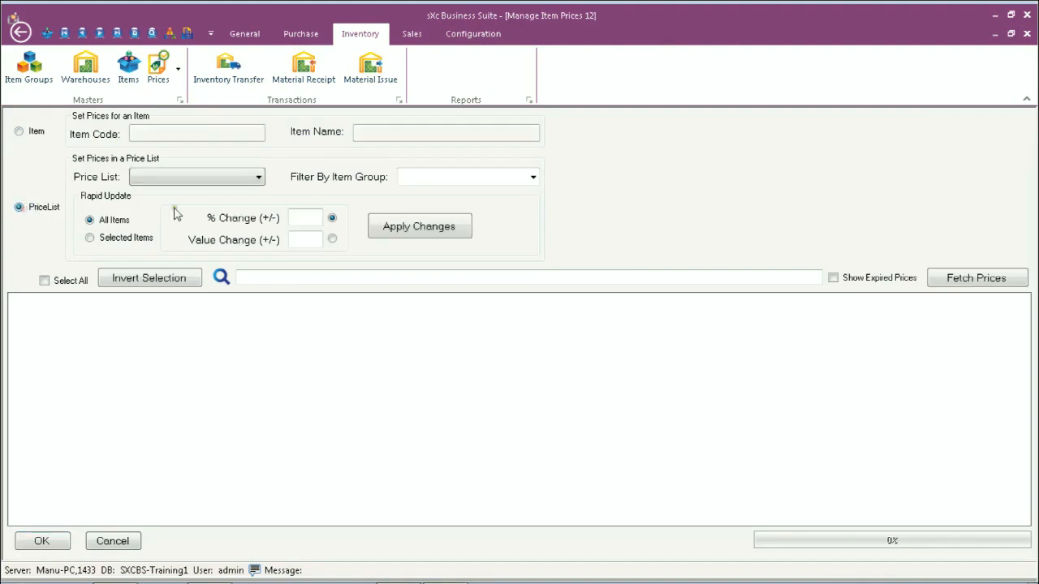
click(192, 177)
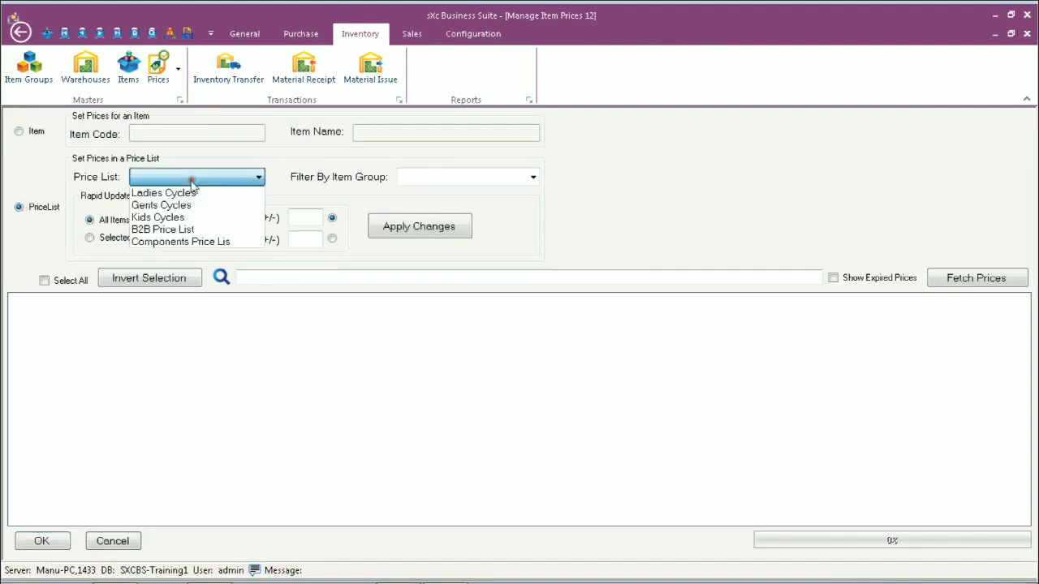
click(185, 232)
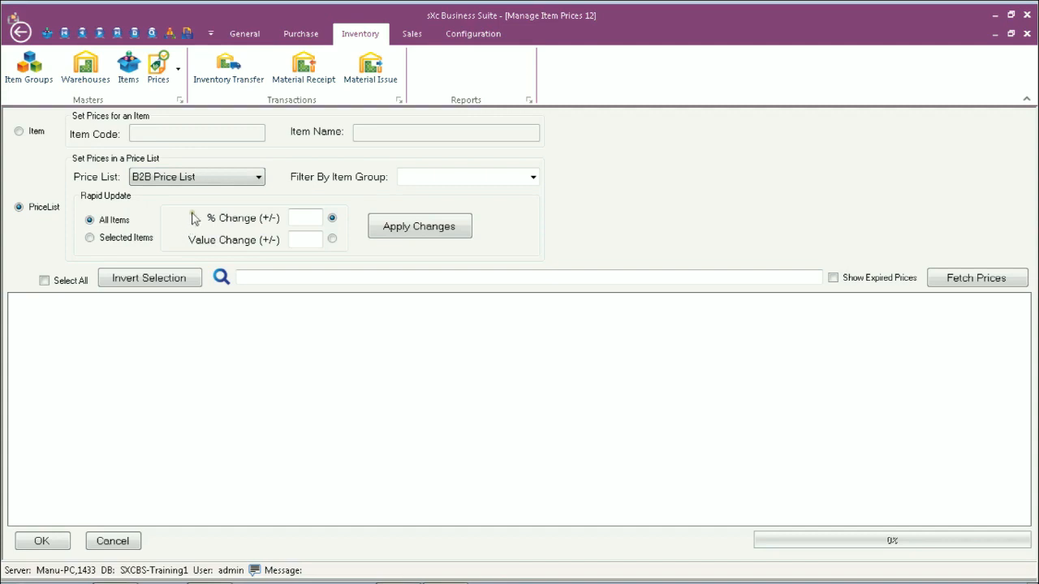
click(956, 280)
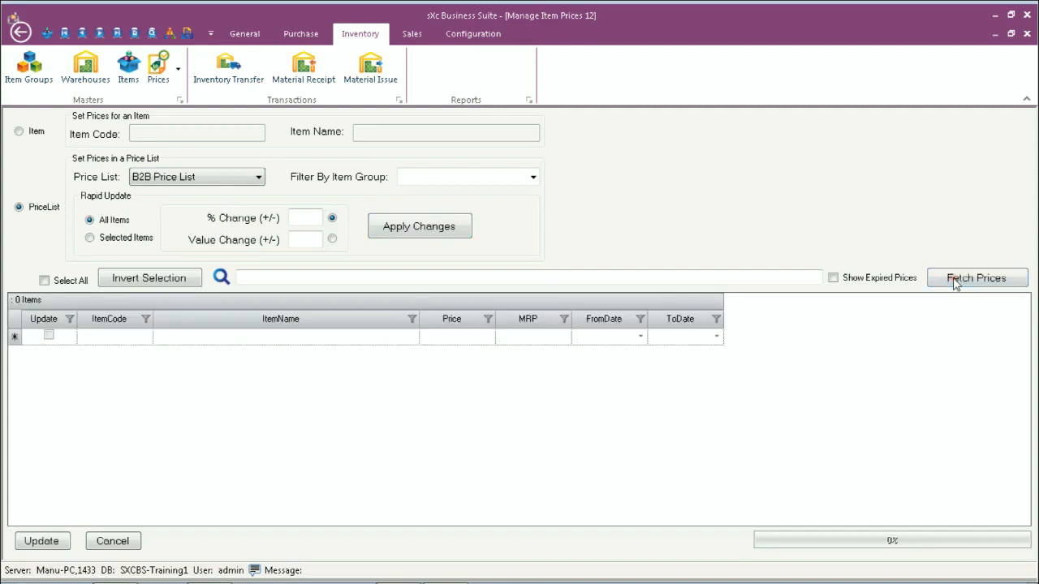
- Add item FLNOVA101 (Ladies Nova 101) to the B2B Price List with a price of 5500 and an MRP of 6500
click(122, 338)
double_click(122, 338)
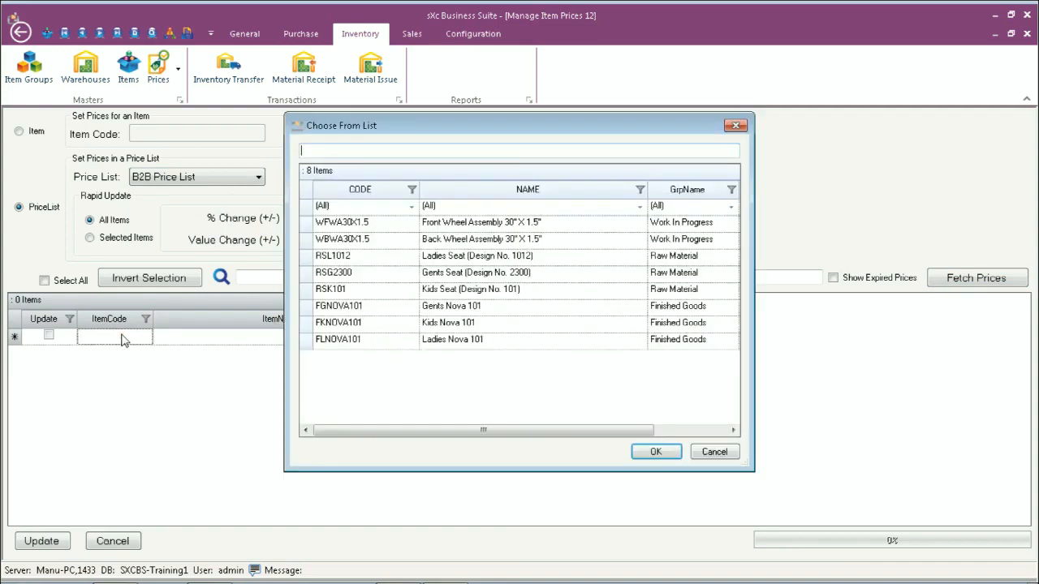
double_click(341, 342)
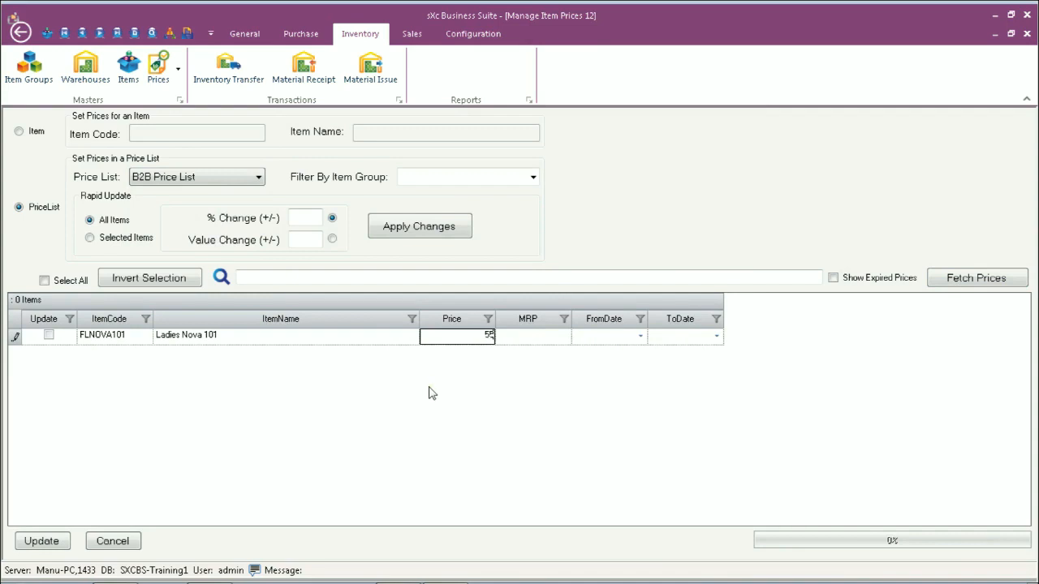
key(Tab)
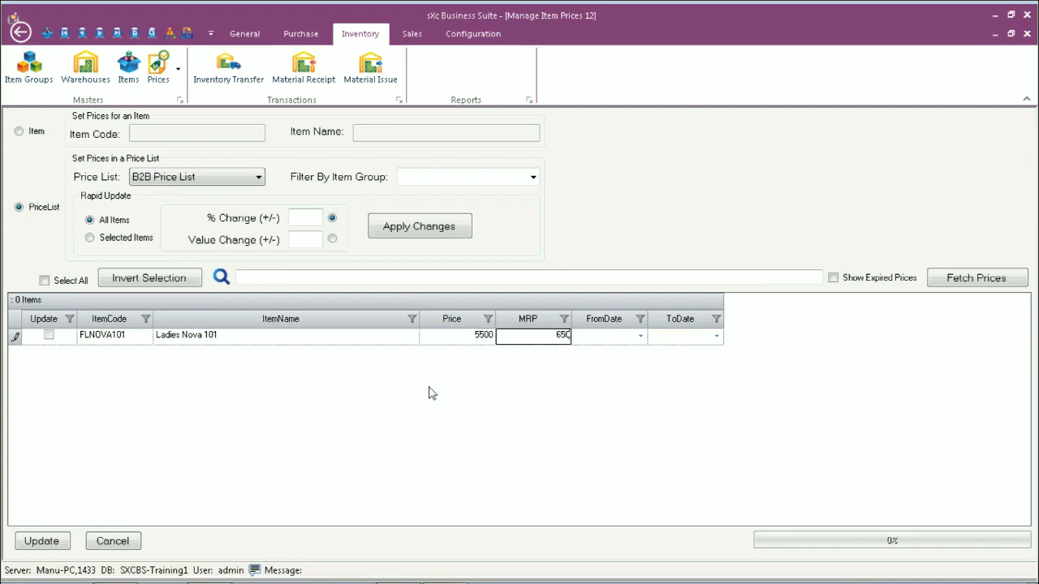
key(Tab)
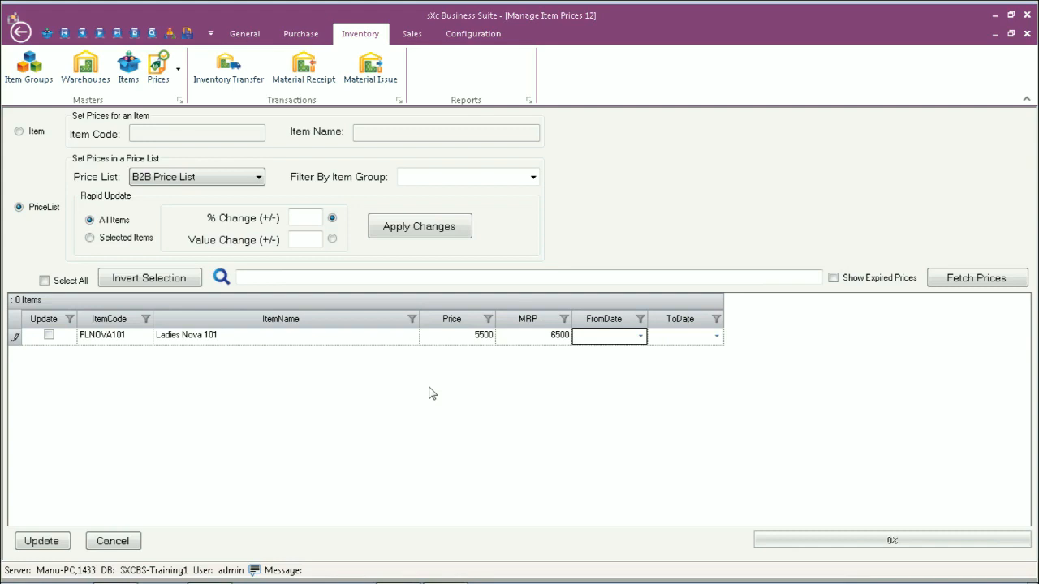
- Set the Ladies Nova 101 price validity from 01 Jun 2019 to 30 Jun 2019, save the prices, and close price management
click(641, 336)
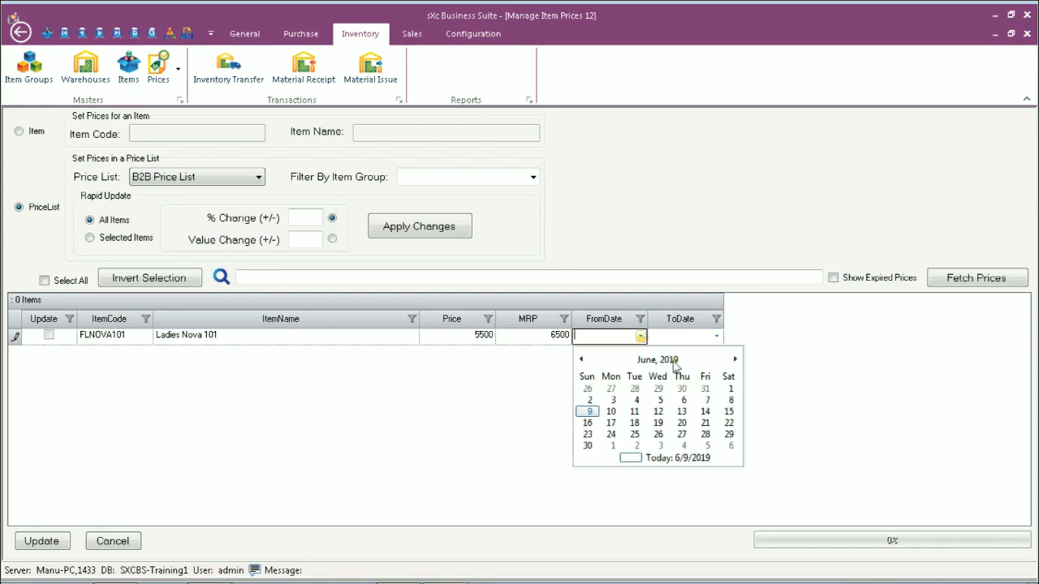
click(731, 389)
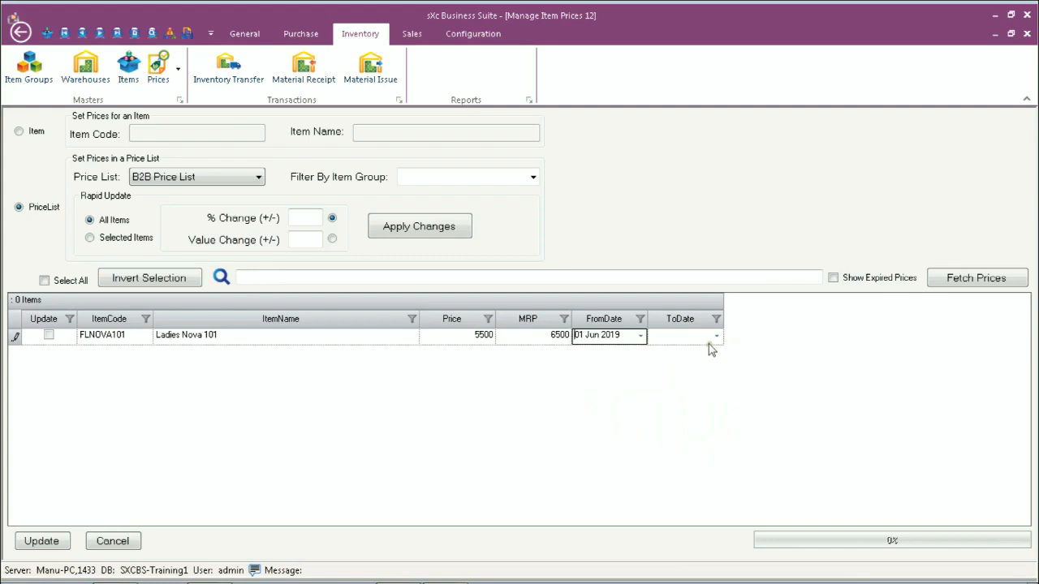
click(716, 336)
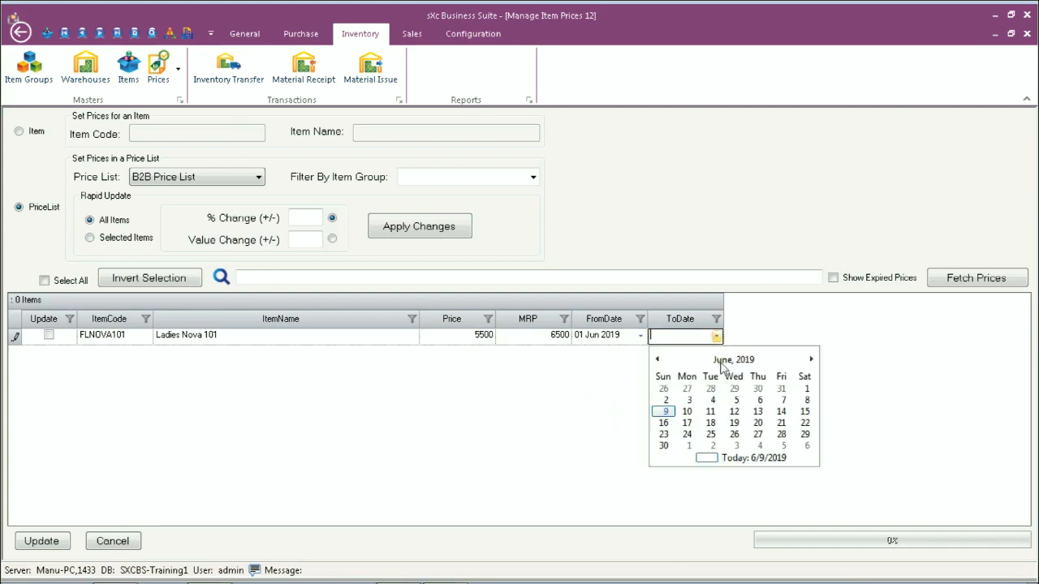
click(663, 446)
key(Return)
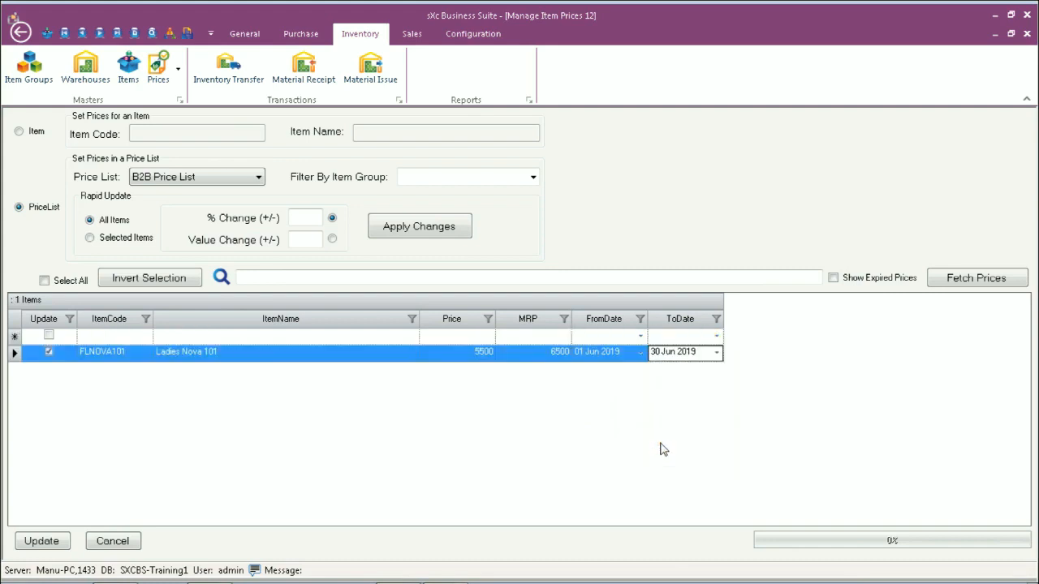
click(47, 541)
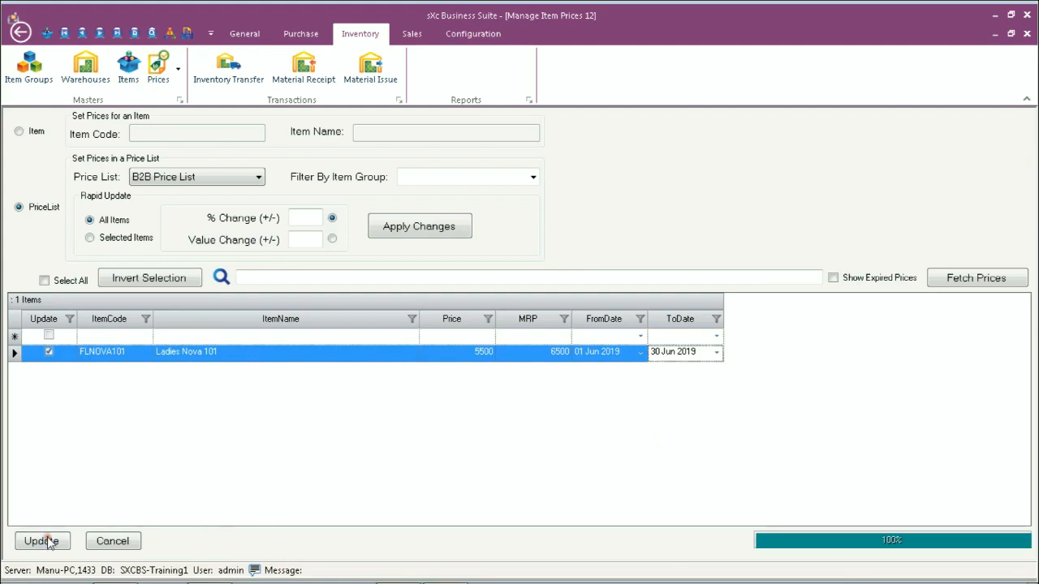
click(103, 542)
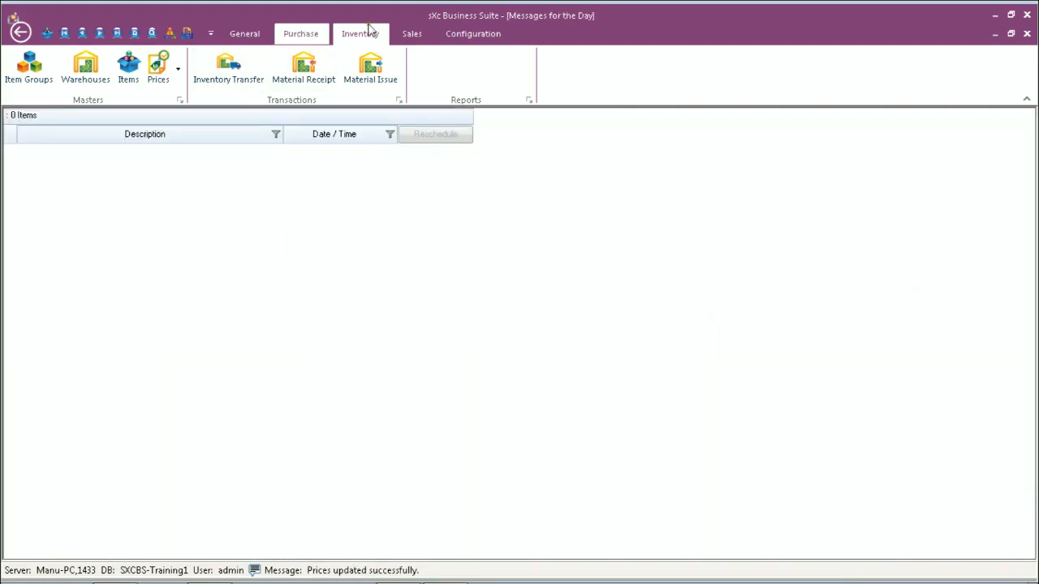
- Start a sales invoice for Gamma Automotives, add item FLNOVA101 to check its B2B price, and discard the invoice
click(402, 36)
click(404, 69)
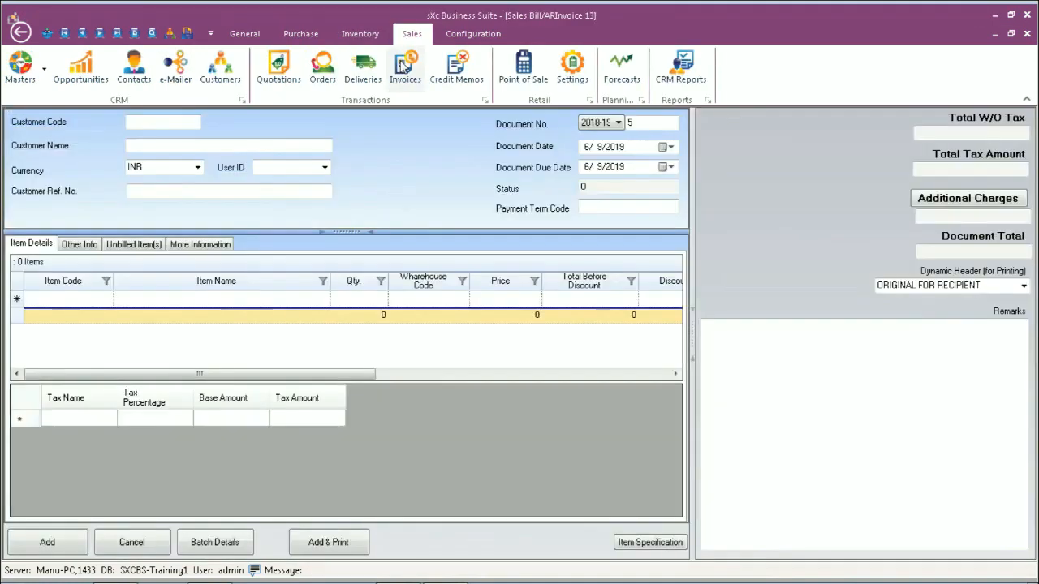
click(169, 120)
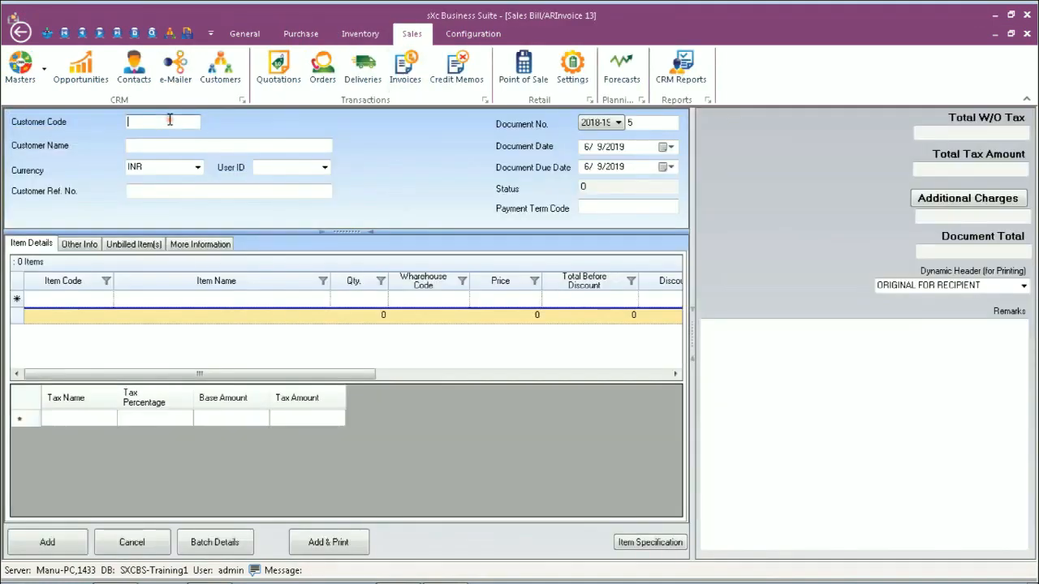
key(Tab)
double_click(327, 224)
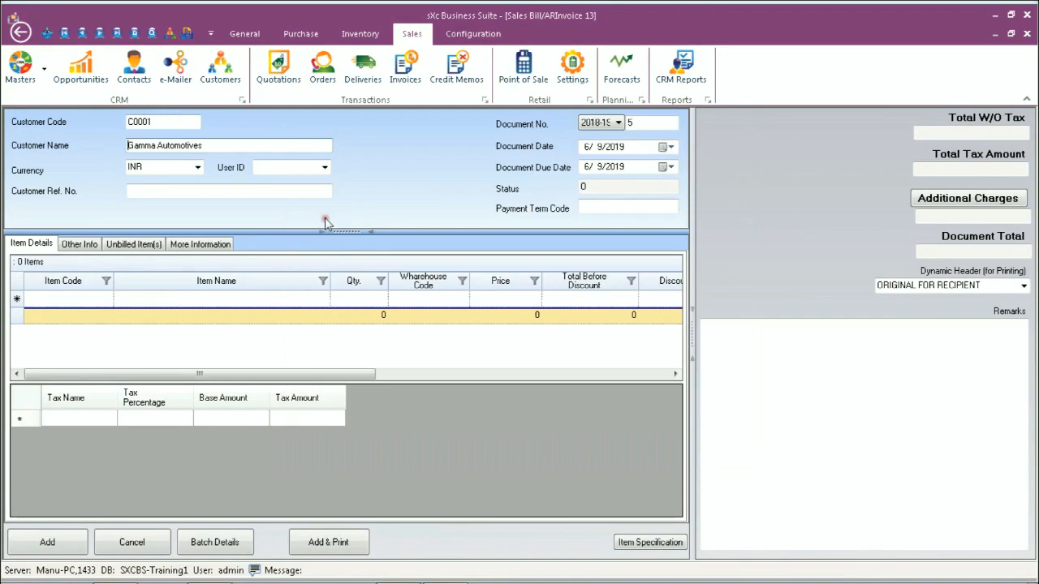
click(92, 297)
key(Tab)
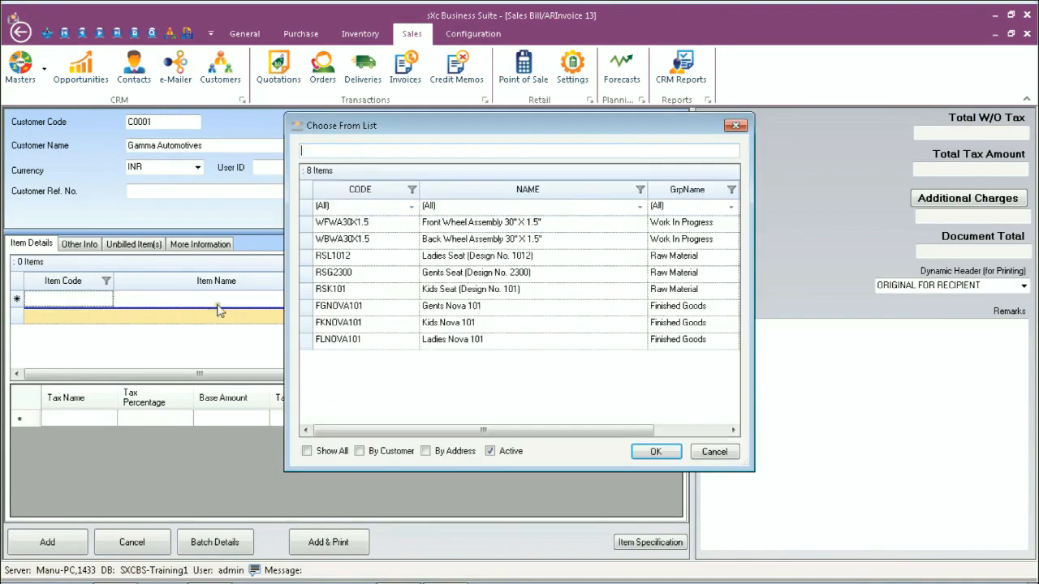
double_click(376, 339)
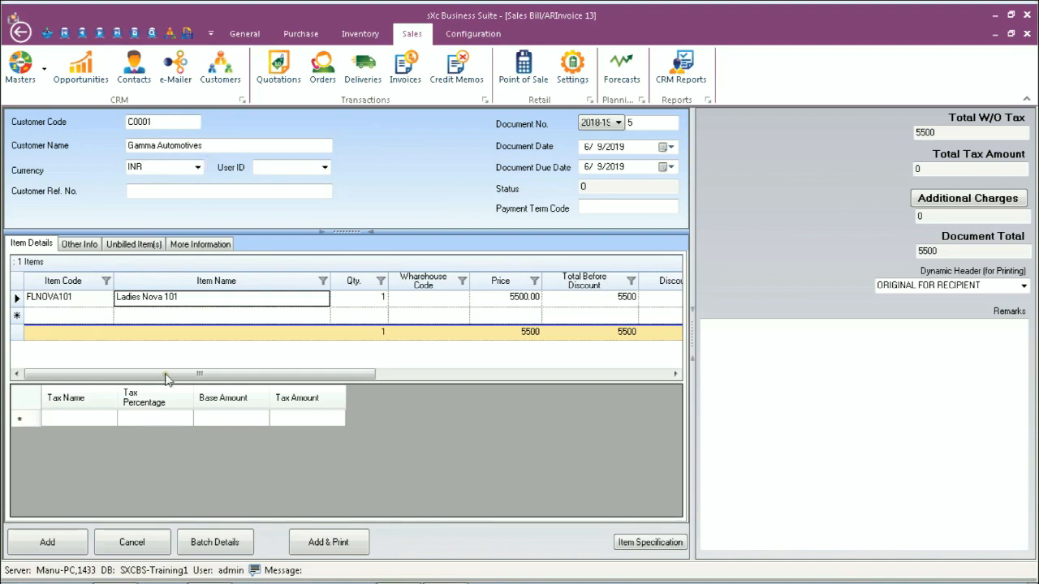
click(132, 543)
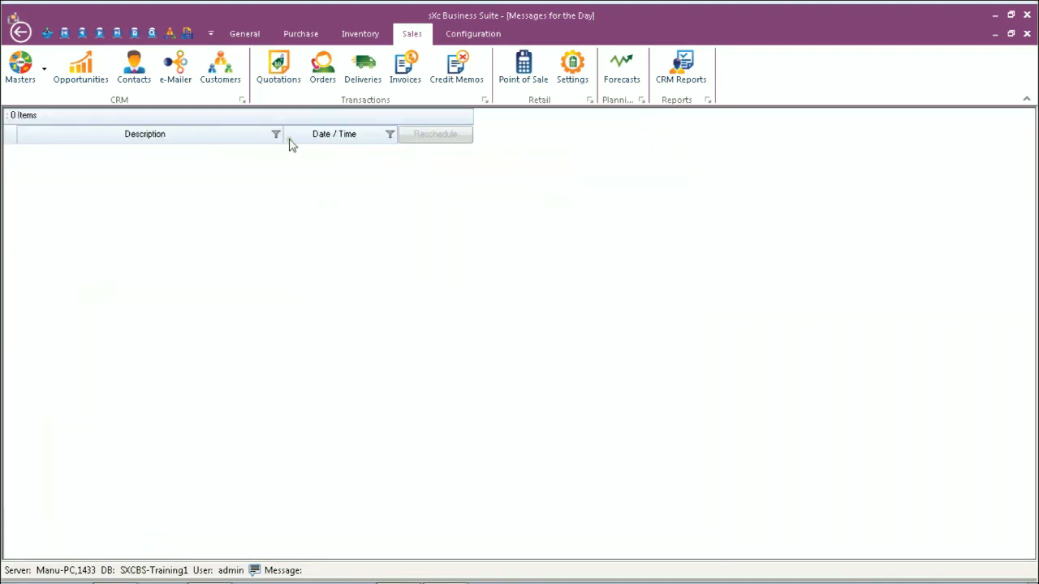
- Enable the use of special prices in the Gamma Automotives customer record and save the update
click(219, 78)
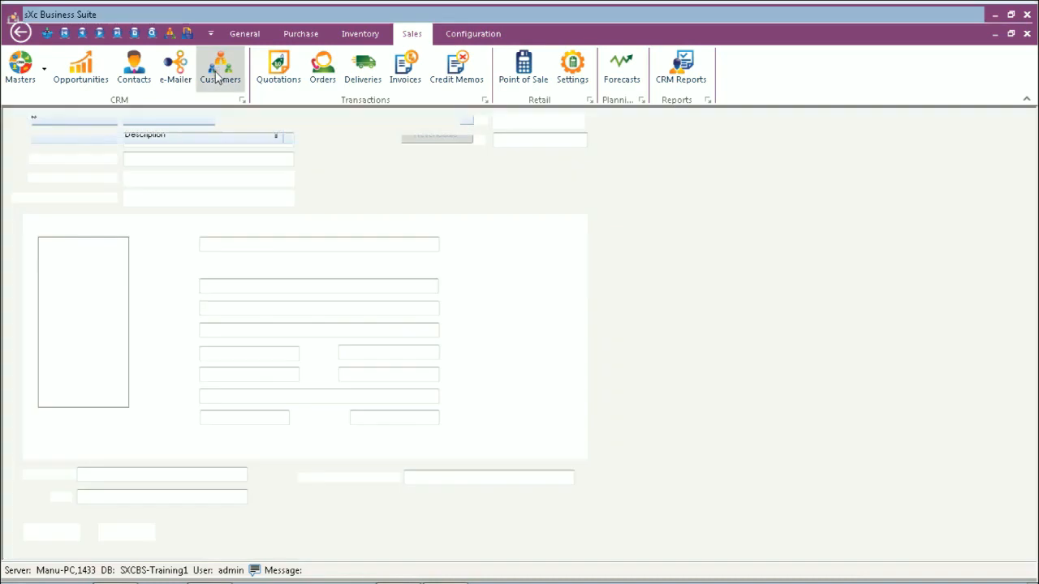
click(81, 33)
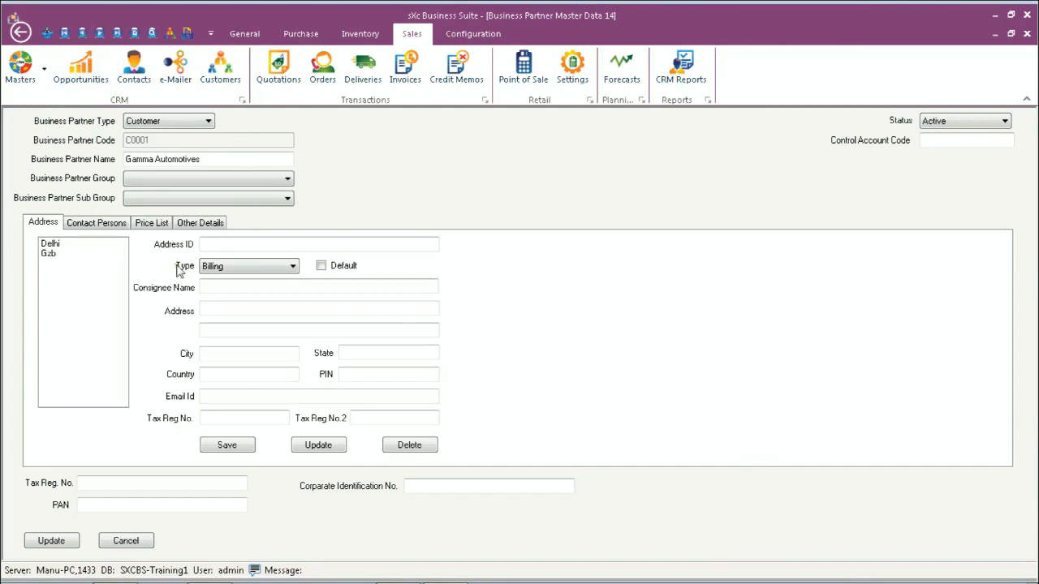
click(155, 225)
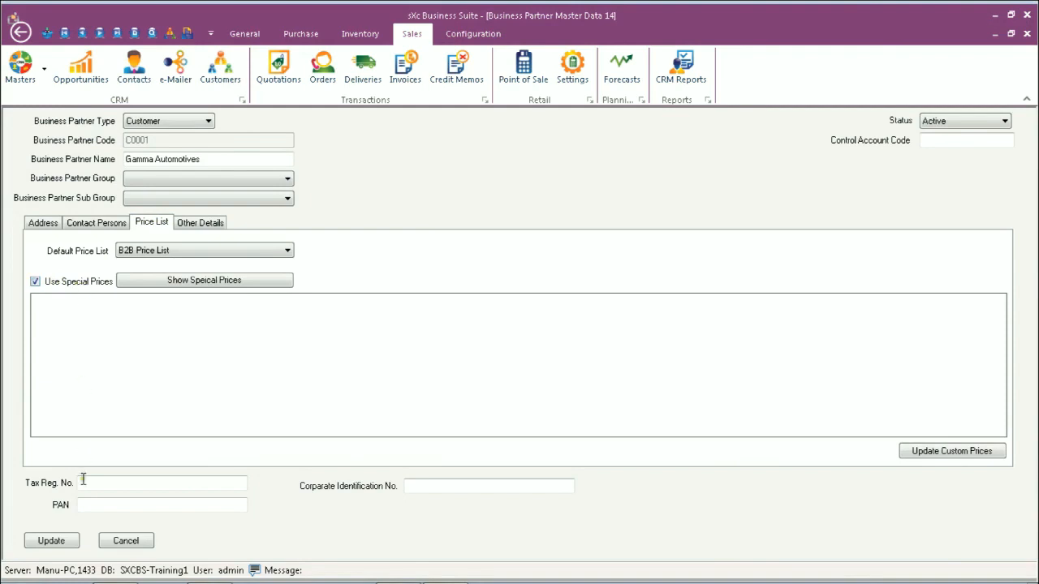
click(65, 542)
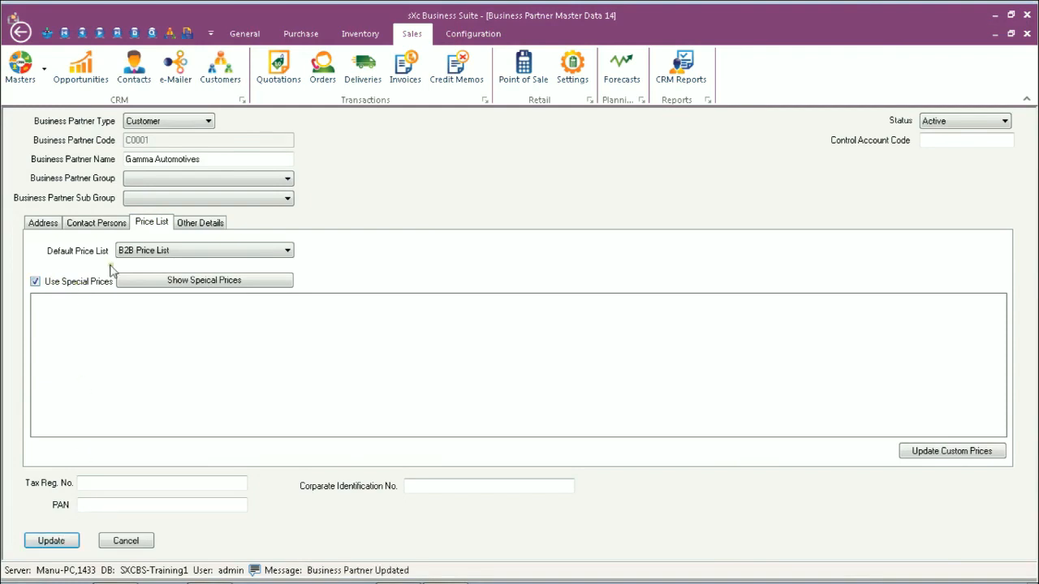
- Display the Gamma Automotives special prices and add item FLNOVA101 (Ladies Nova 101) as a new entry
click(172, 281)
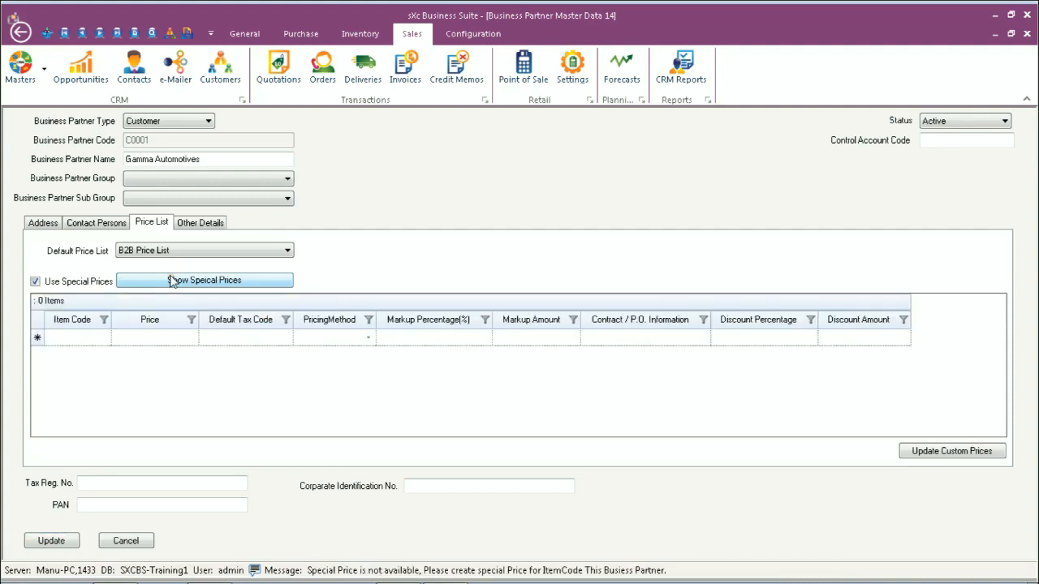
click(86, 341)
key(Tab)
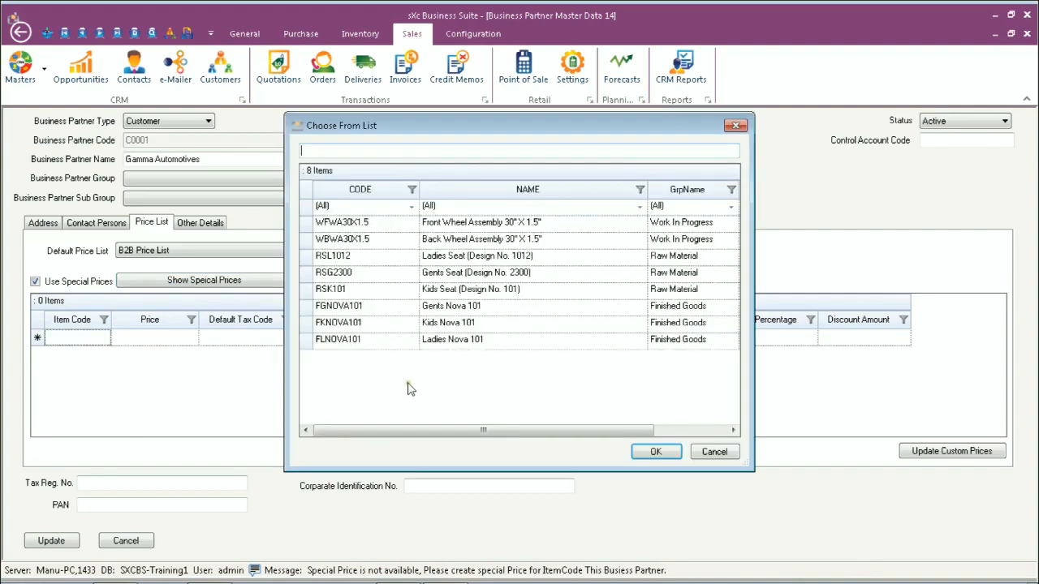
click(372, 340)
double_click(371, 341)
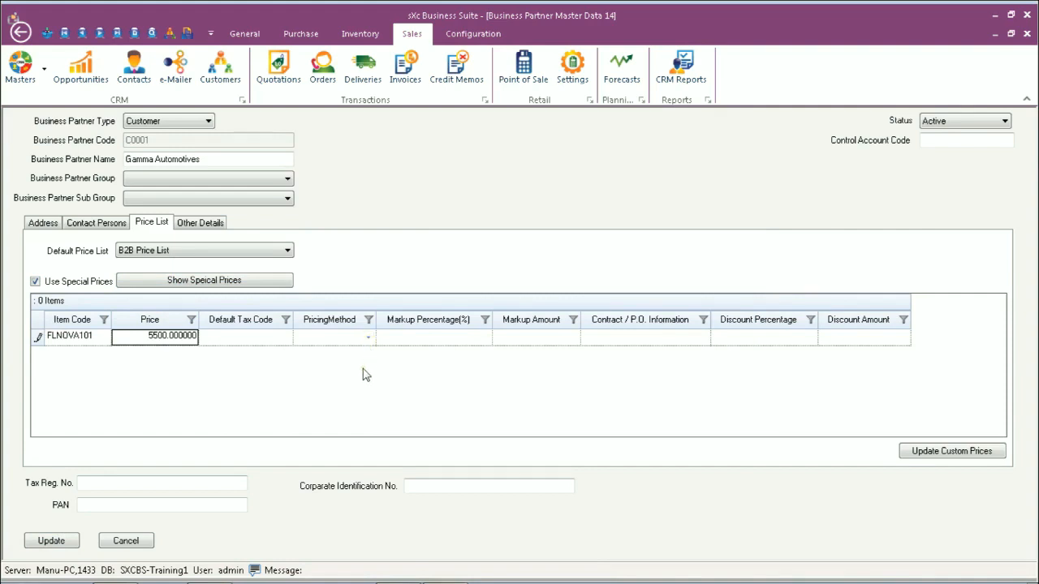
- Set the FLNOVA101 special price entry's default tax code to LocalGST18 and its pricing method to Fixed Price
key(Tab)
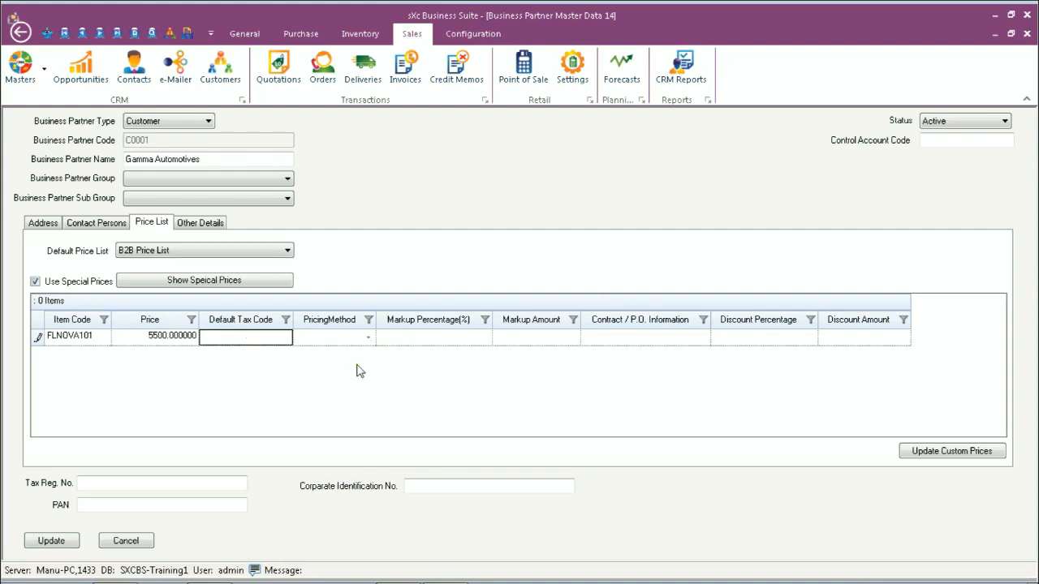
key(Tab)
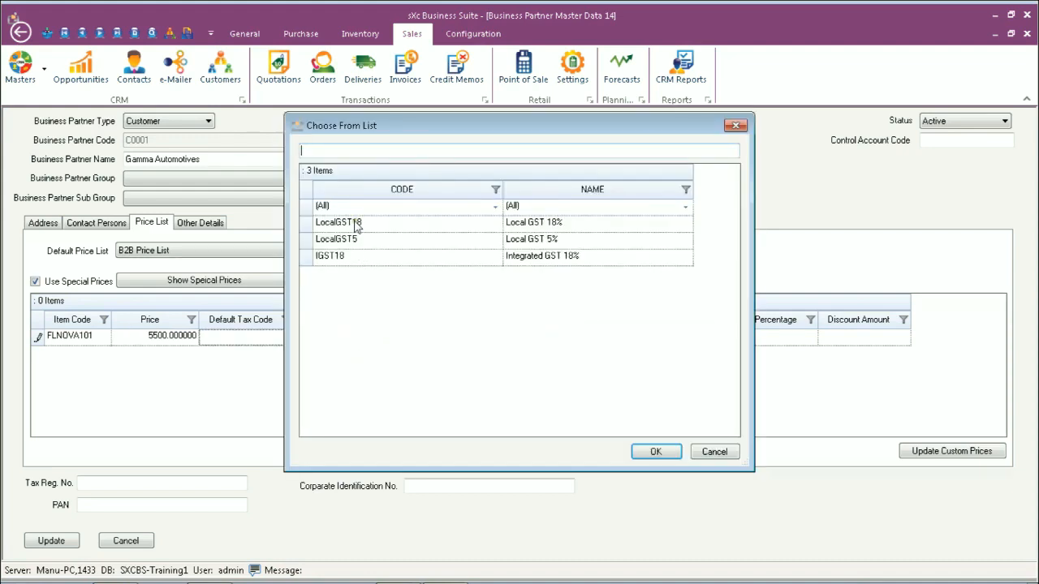
double_click(357, 223)
click(368, 337)
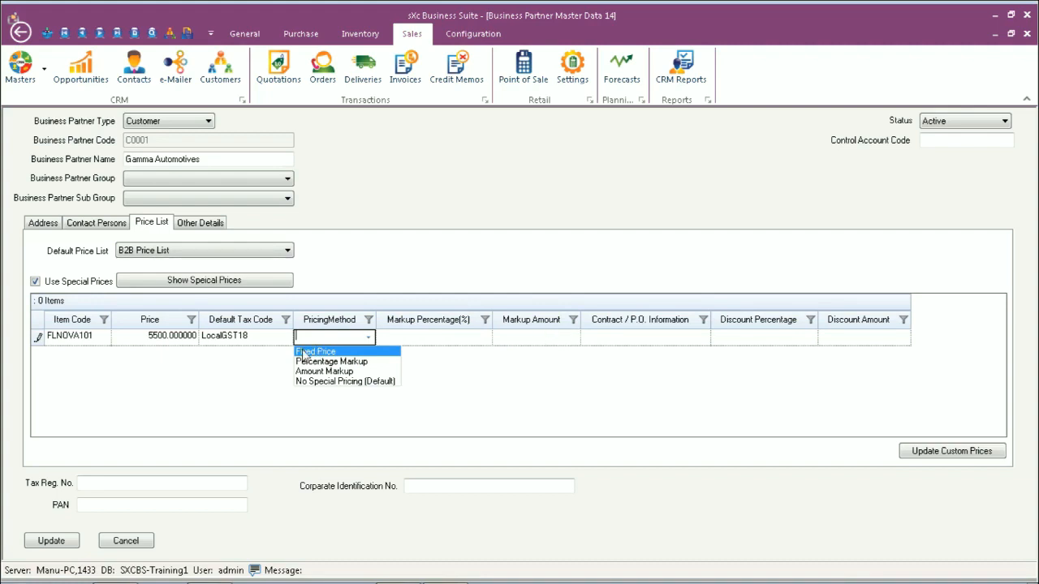
key(Down)
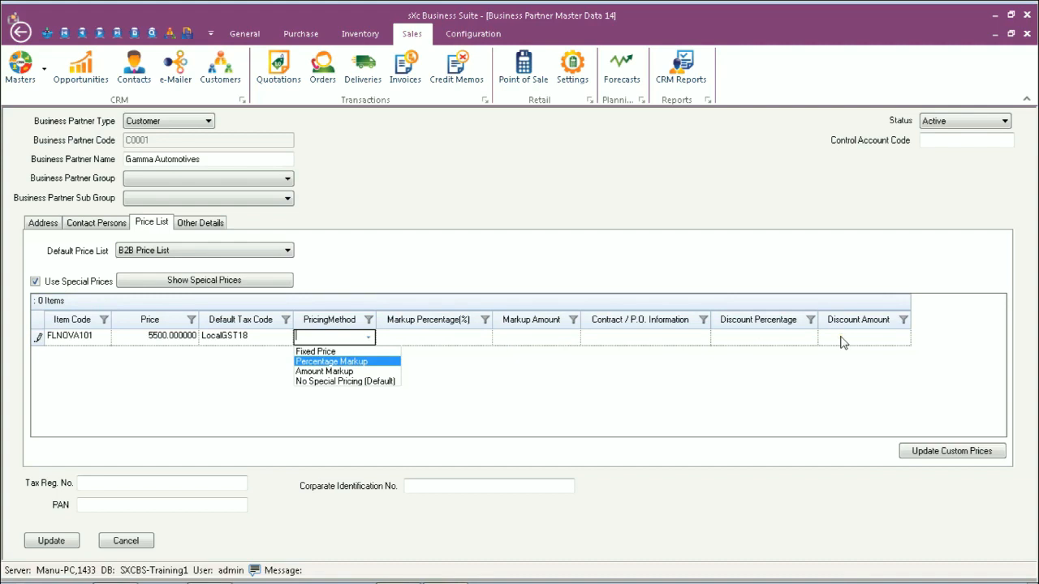
click(328, 353)
click(412, 343)
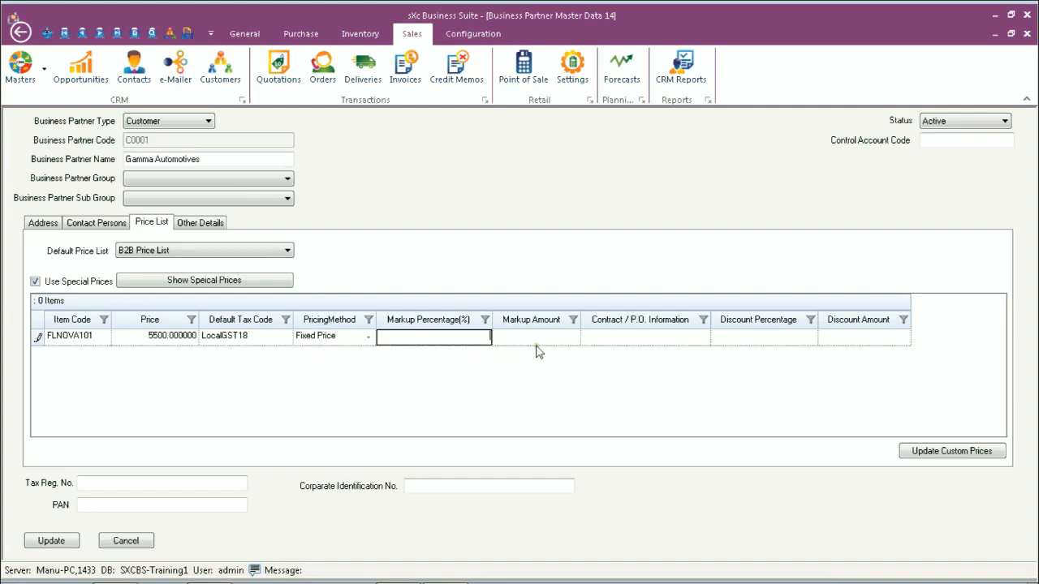
- Set the FLNOVA101 special price to 5200, update the custom prices, and close the customer record
click(128, 340)
drag(135, 335, 207, 339)
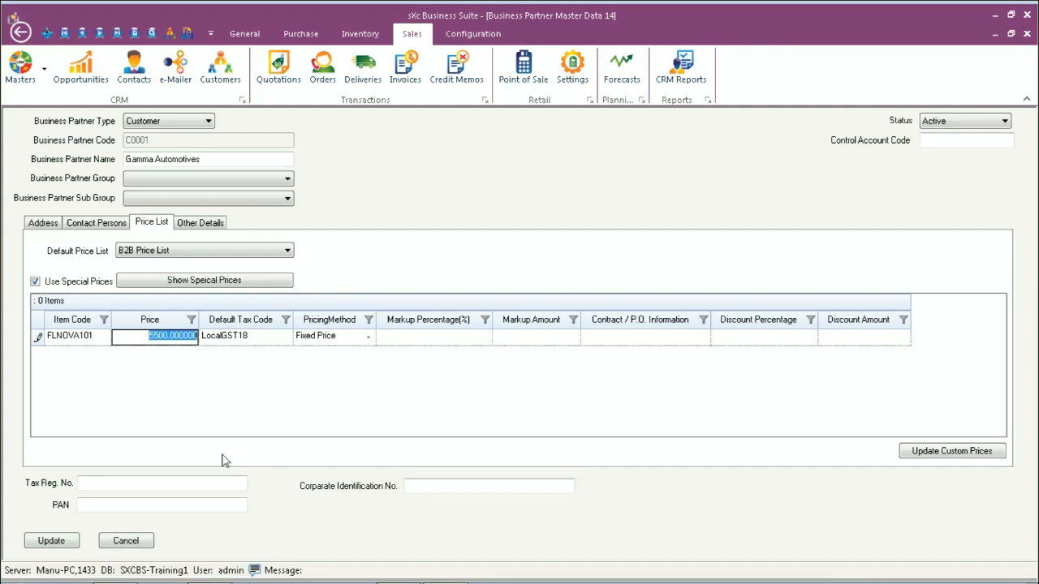
key(BackSpace)
key(Tab)
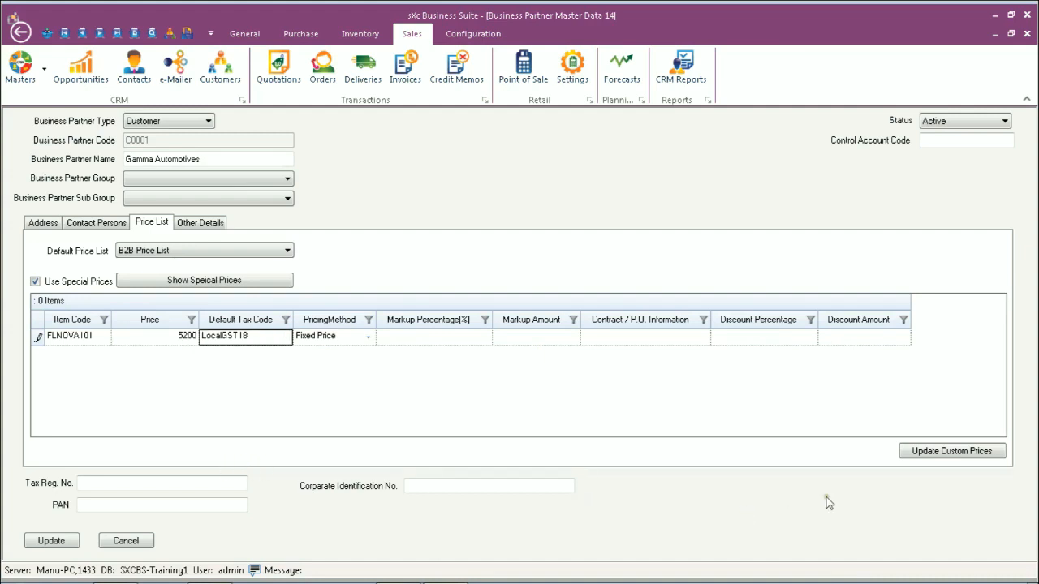
click(963, 453)
click(962, 453)
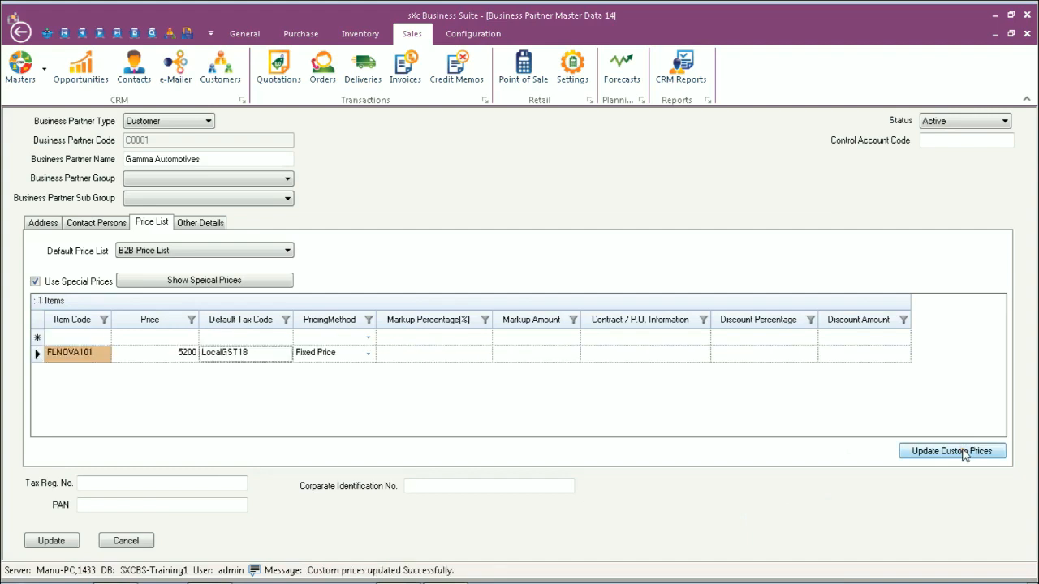
click(122, 542)
- Create a new sales invoice with Gamma Automotives as the customer
click(405, 72)
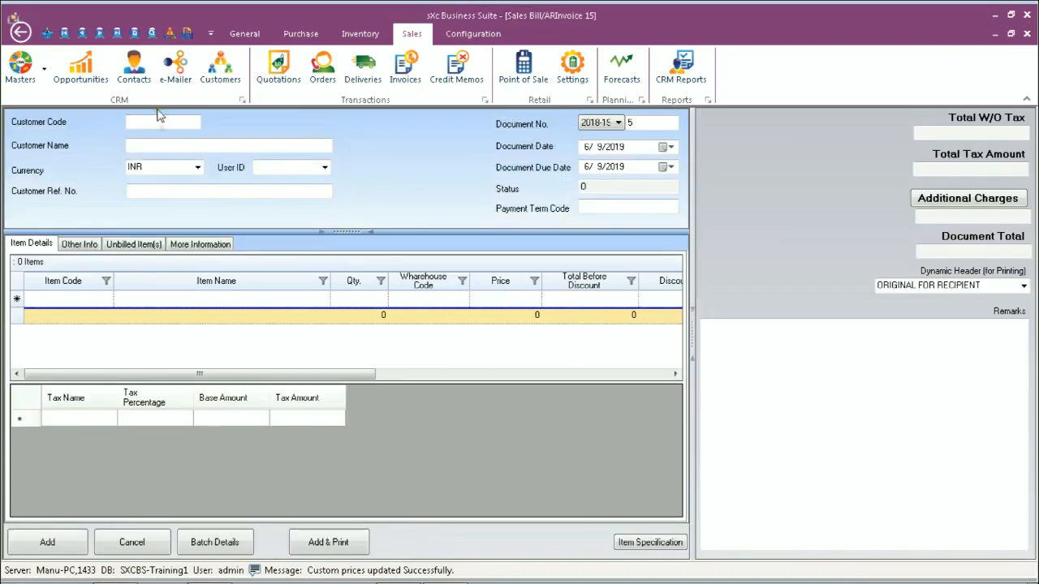
click(154, 120)
key(Tab)
click(341, 221)
double_click(341, 222)
- Add item FLNOVA101 (Ladies Nova 101) to the invoice to check that the customer's special price is applied
click(73, 299)
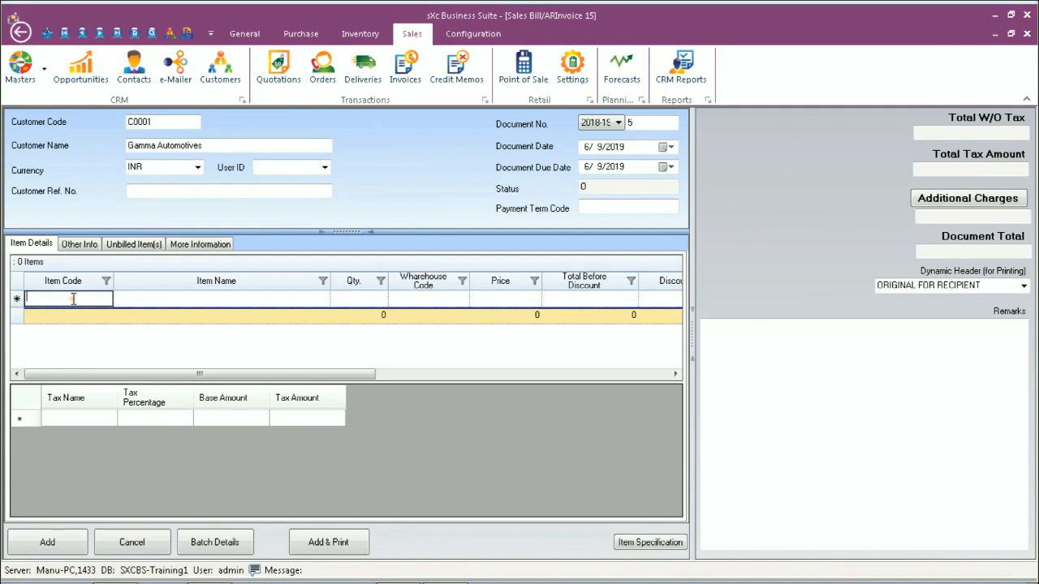
key(Tab)
click(362, 339)
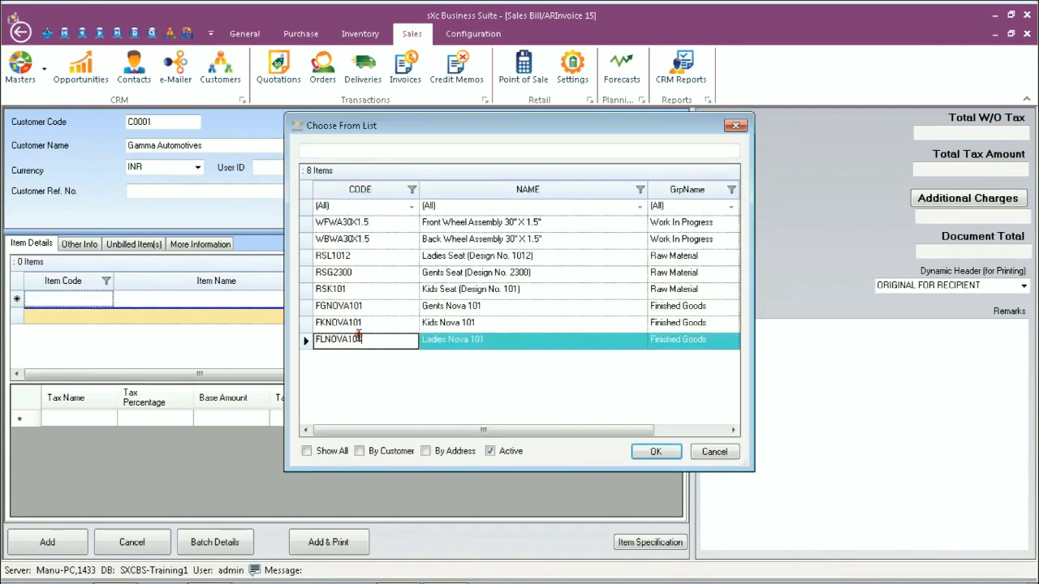
double_click(362, 339)
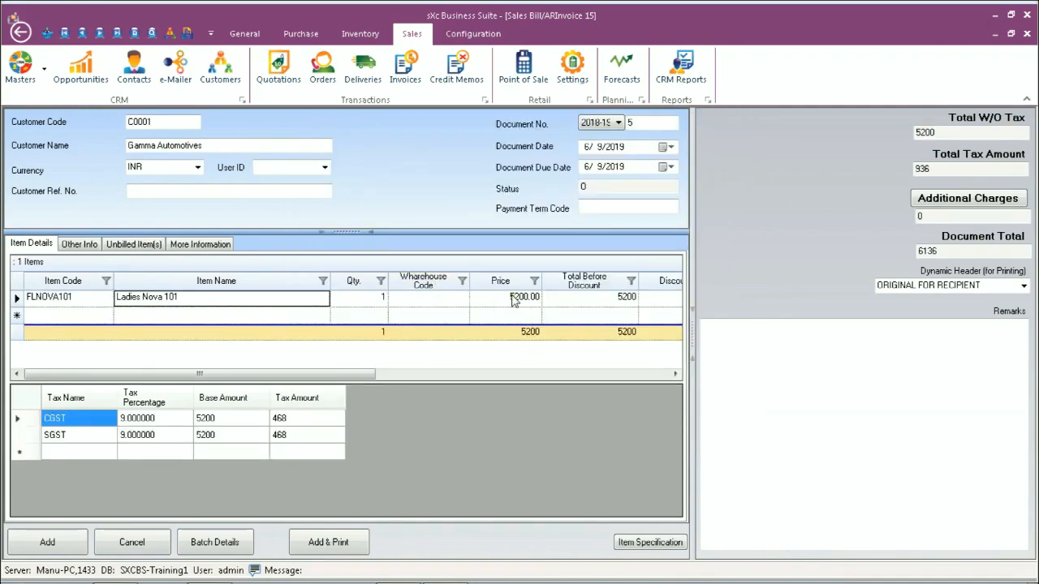